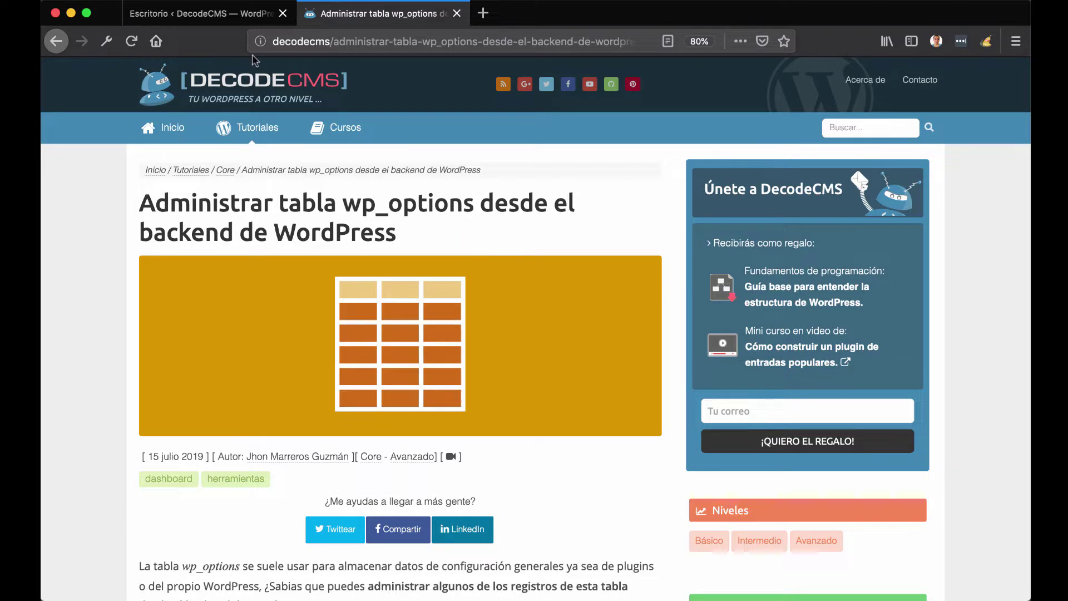
- Switch to the WordPress admin dashboard and open the page decodecms/wp-admin/options.php
click(247, 15)
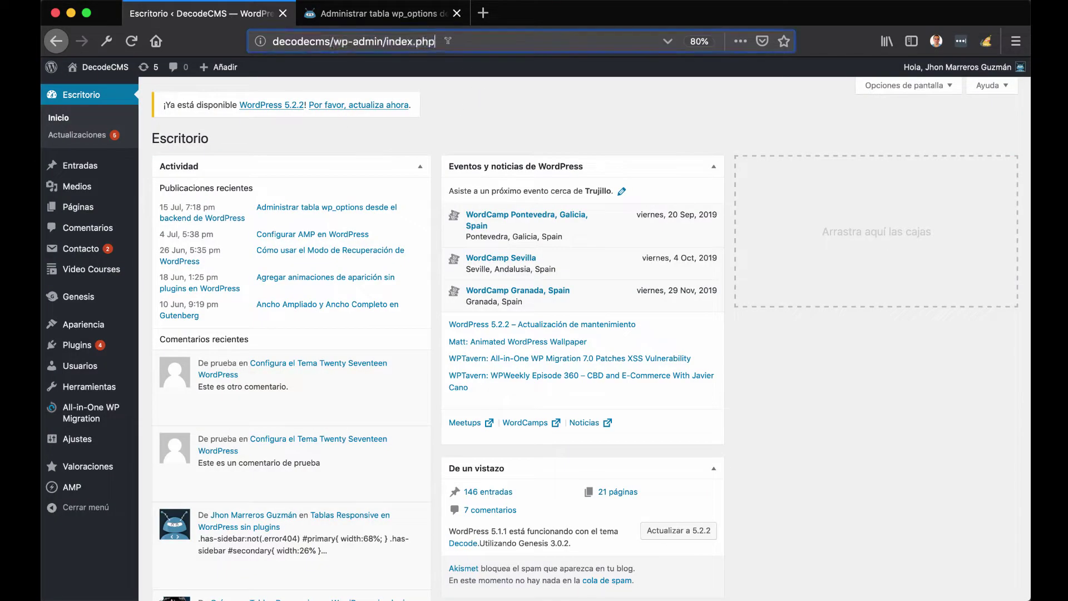
click(416, 40)
drag(394, 39, 542, 56)
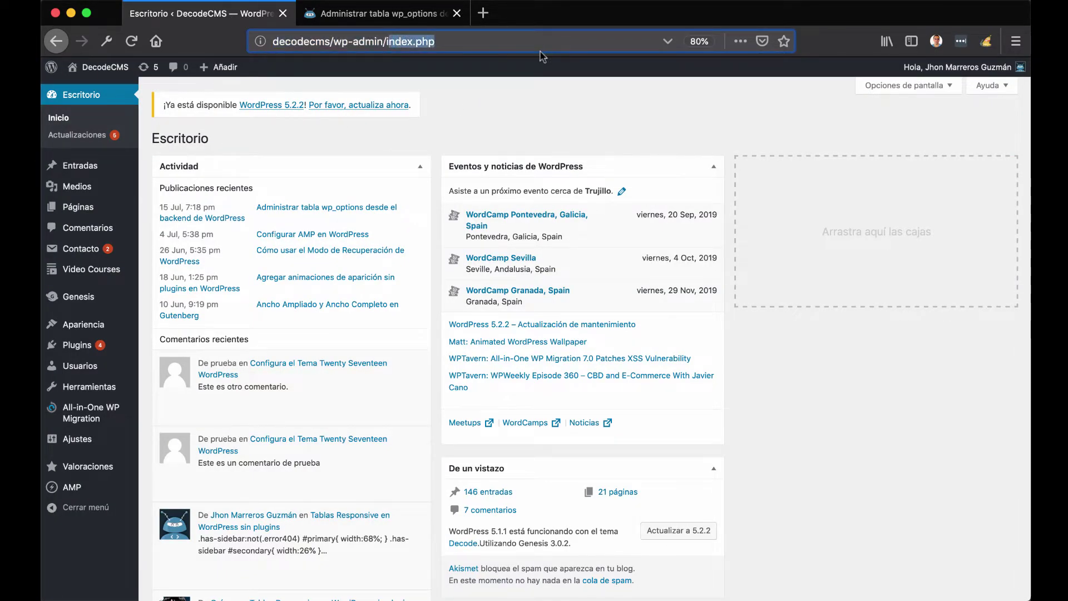
key(BackSpace)
text(options)
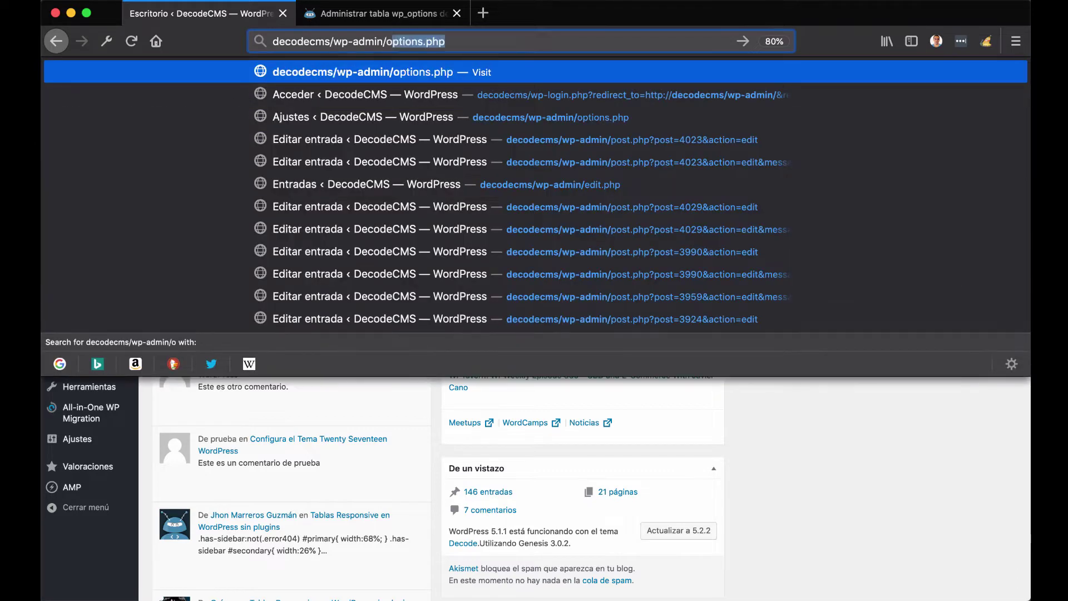
key(Return)
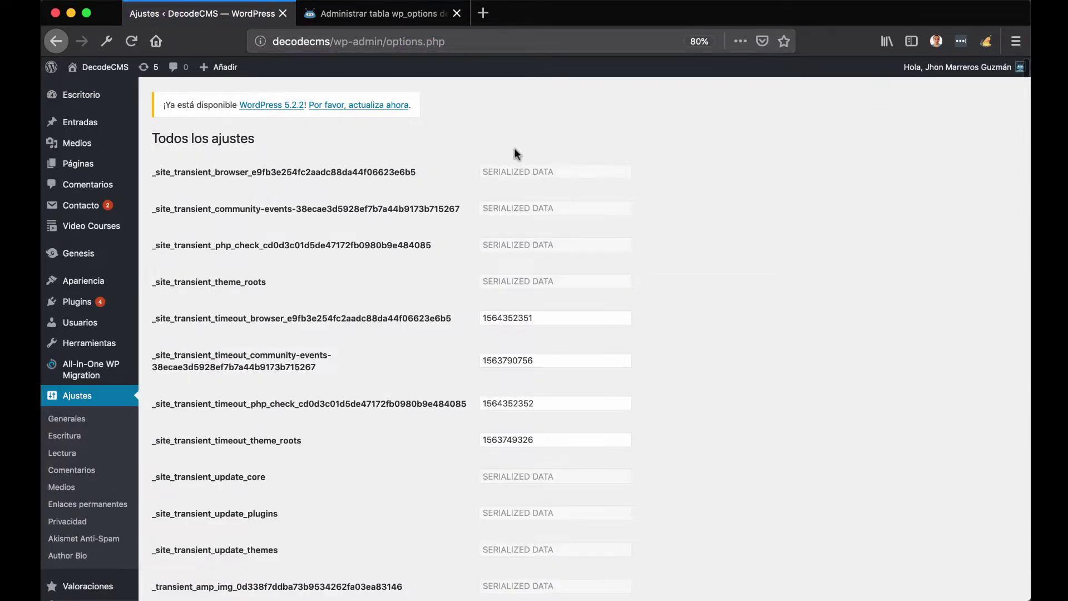
- Examine the full list of settings and the options file name in the page address
scroll(535, 182, down, 5)
scroll(535, 182, up, 5)
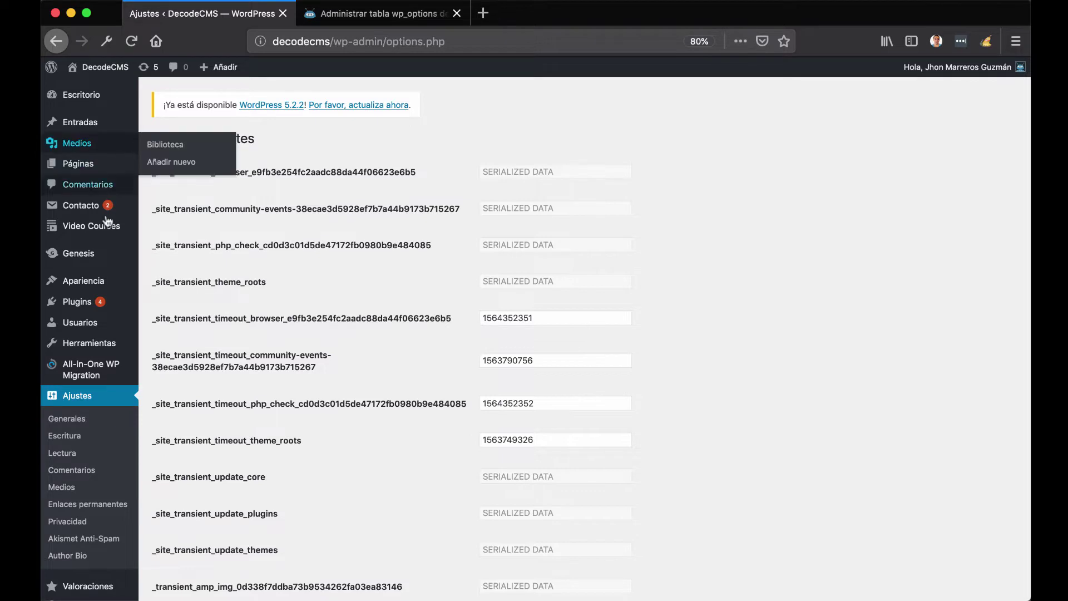
mouse_move(118, 279)
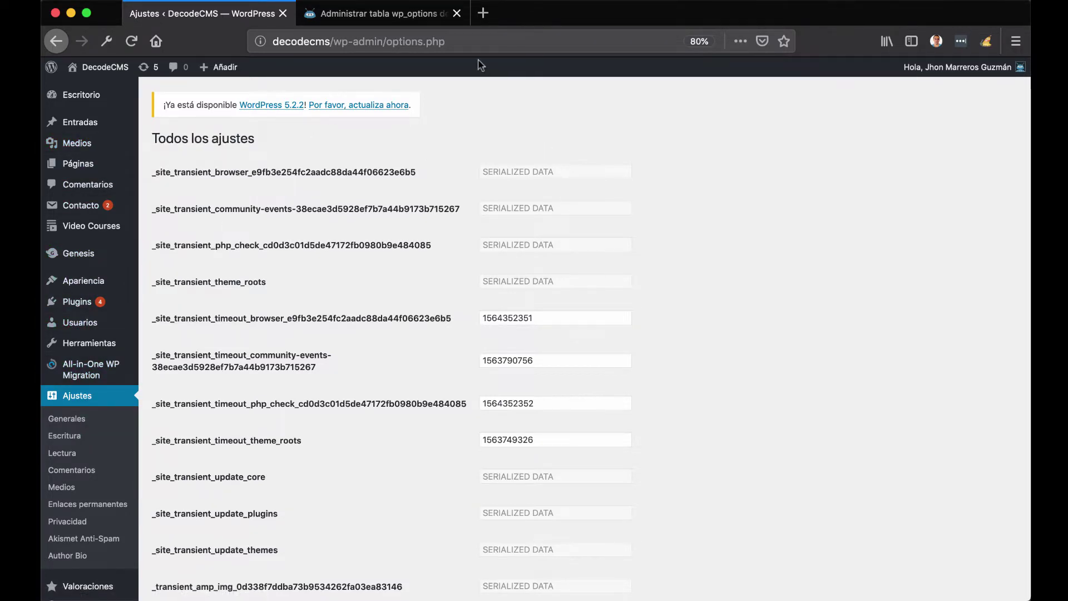
click(477, 39)
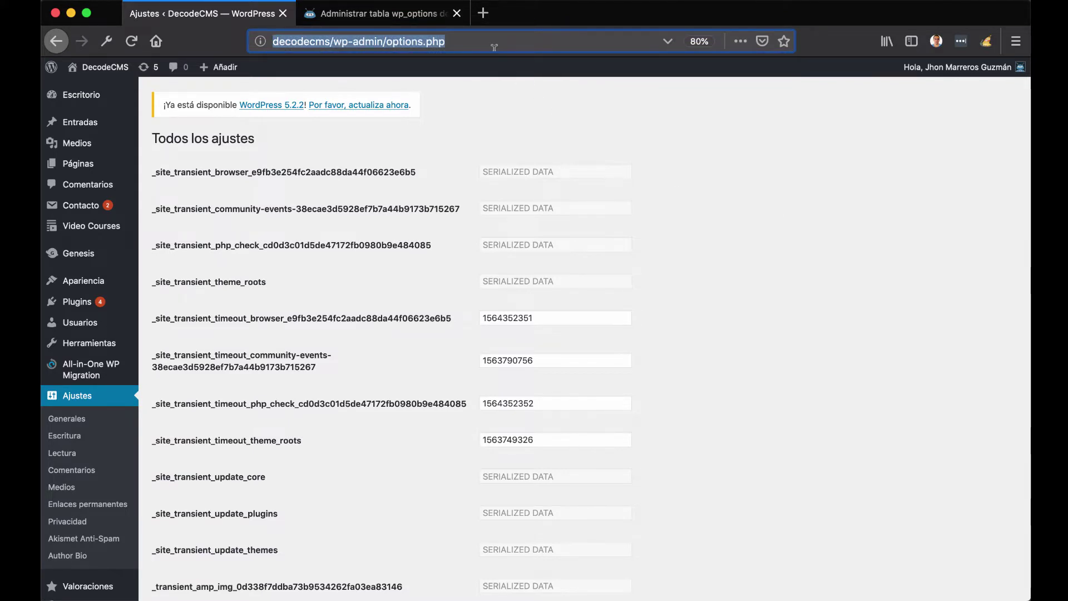
click(406, 40)
double_click(405, 41)
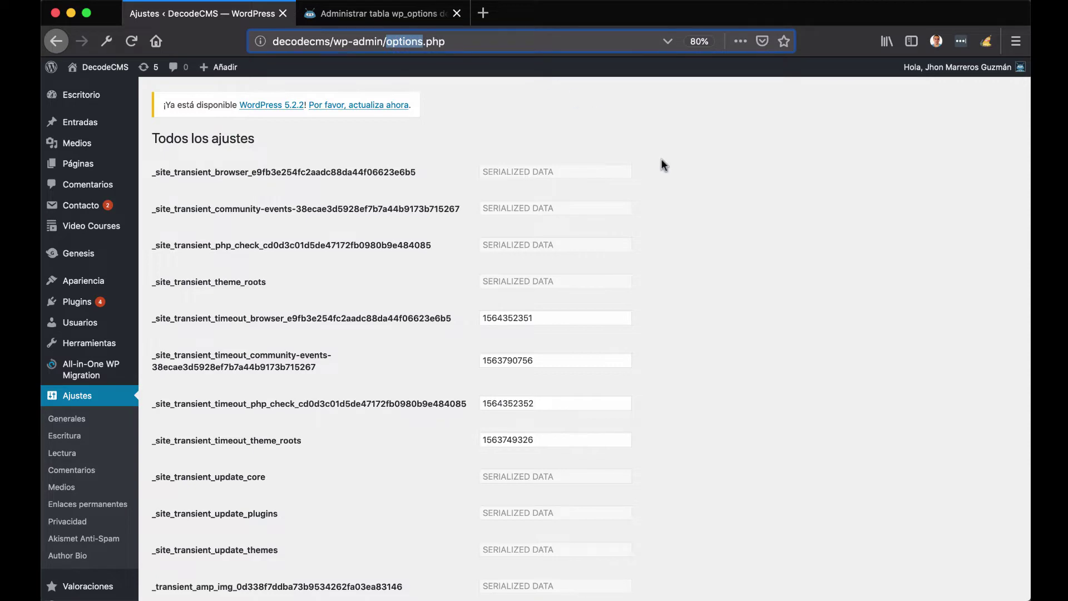
scroll(710, 204, down, 1)
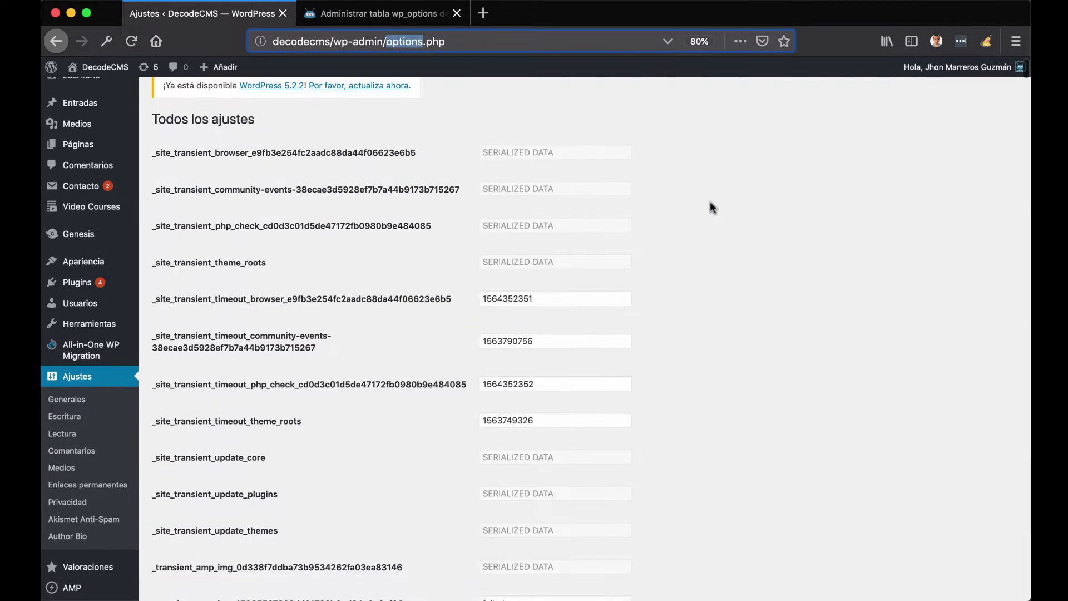
scroll(710, 206, up, 1)
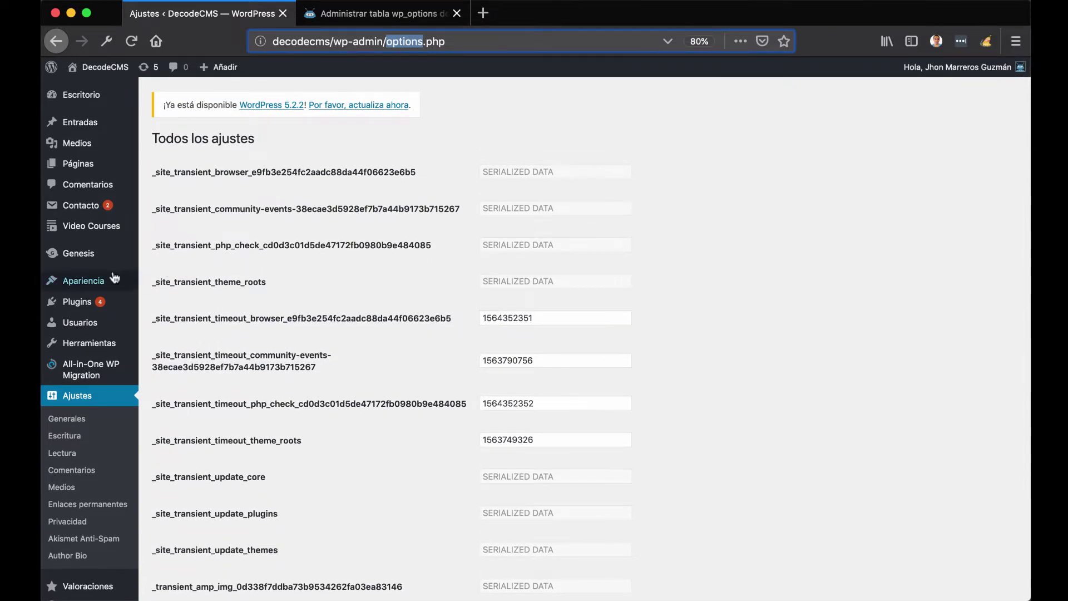
scroll(142, 417, down, 5)
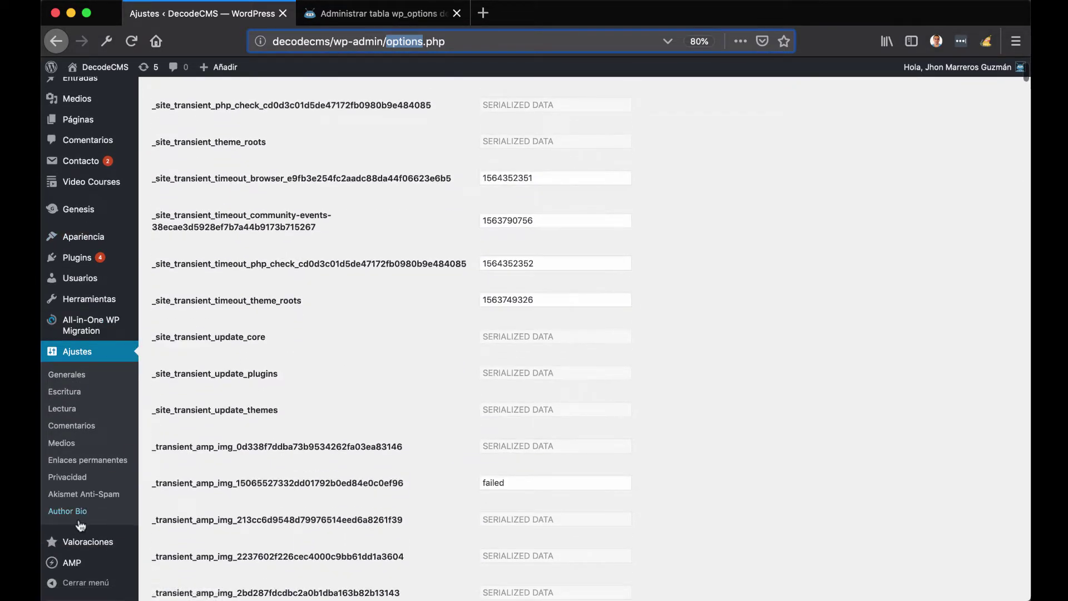
- Review the Lectura, Escritura and Comentarios settings pages, finishing on the Lectura page
click(82, 412)
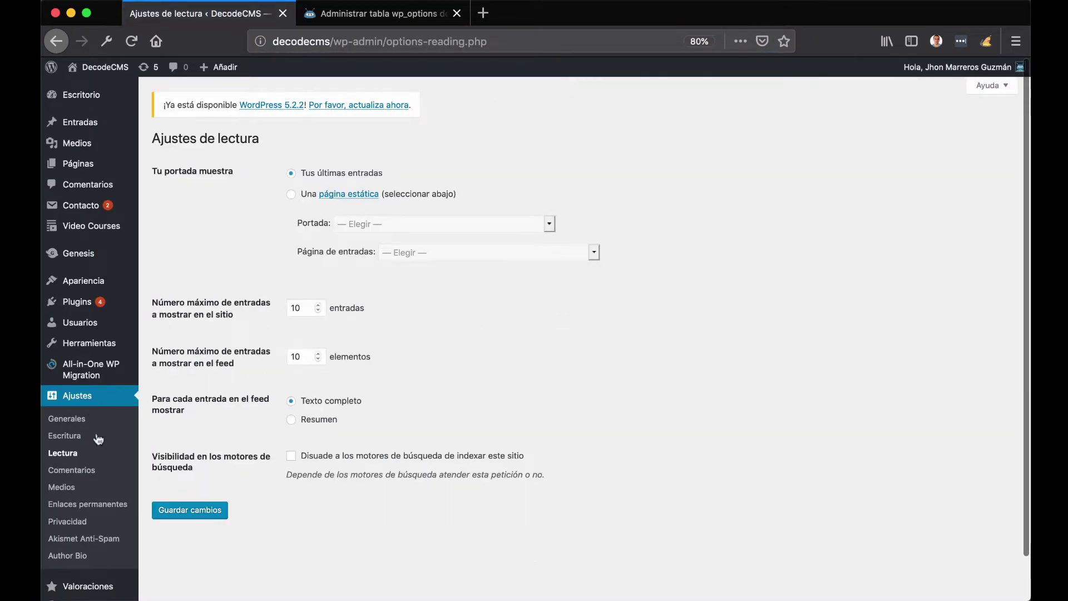
click(64, 435)
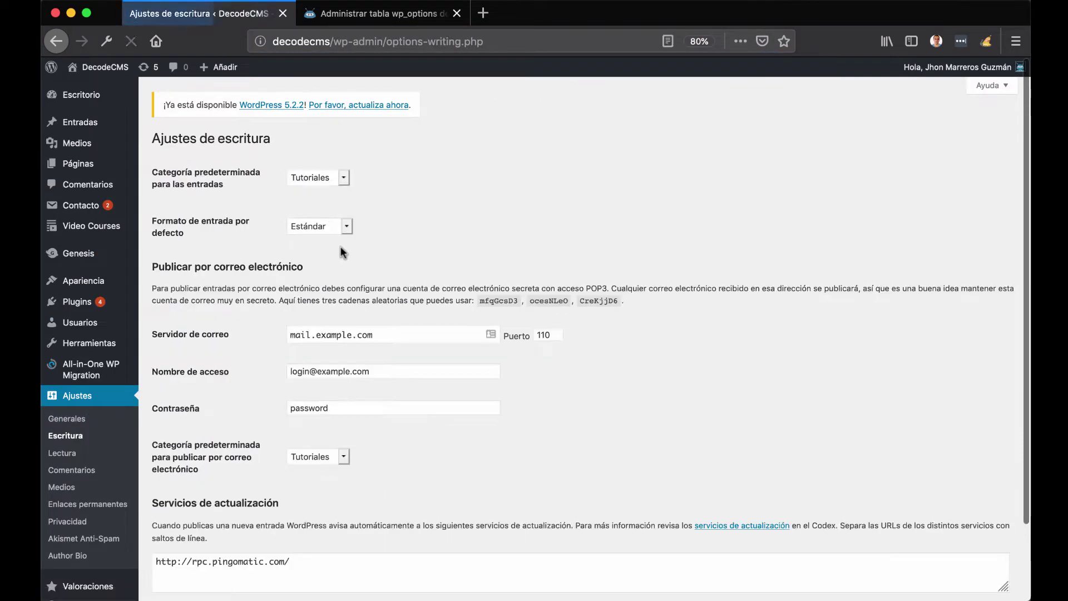
scroll(324, 241, down, 2)
click(76, 432)
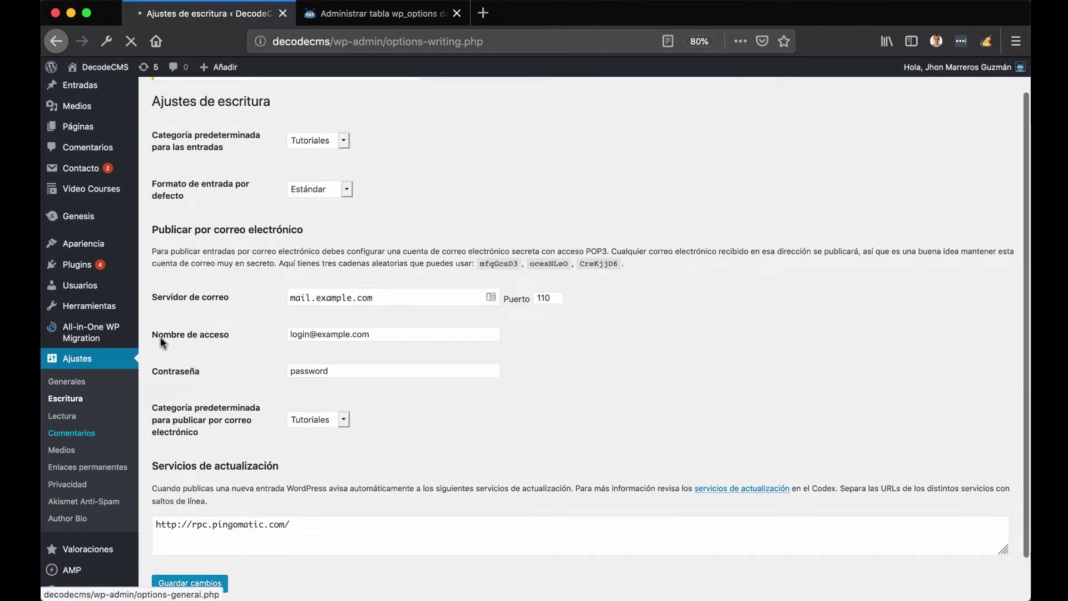
scroll(315, 311, down, 6)
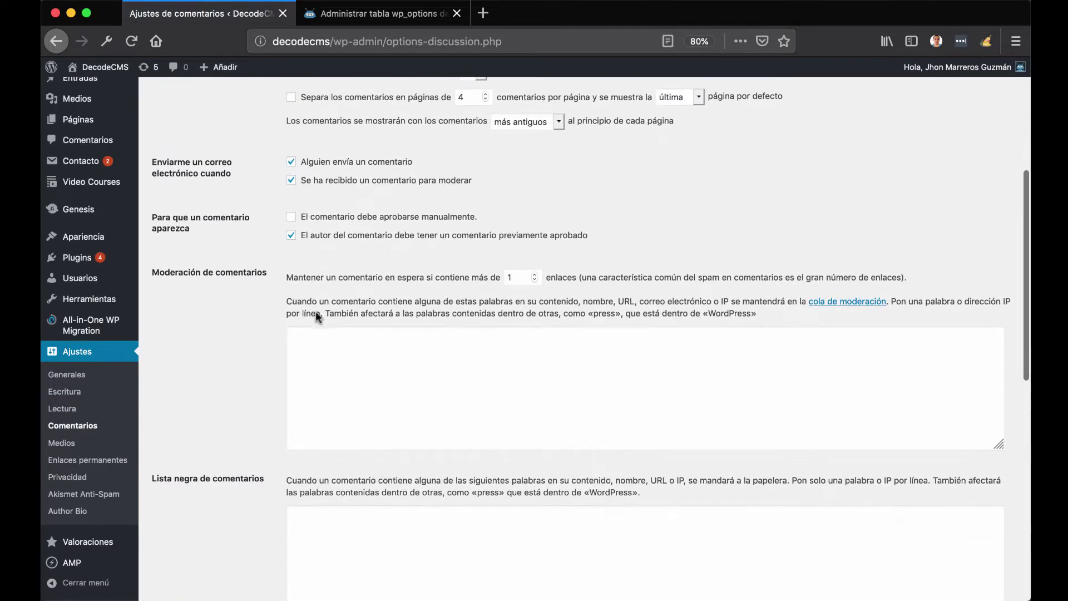
scroll(316, 312, up, 5)
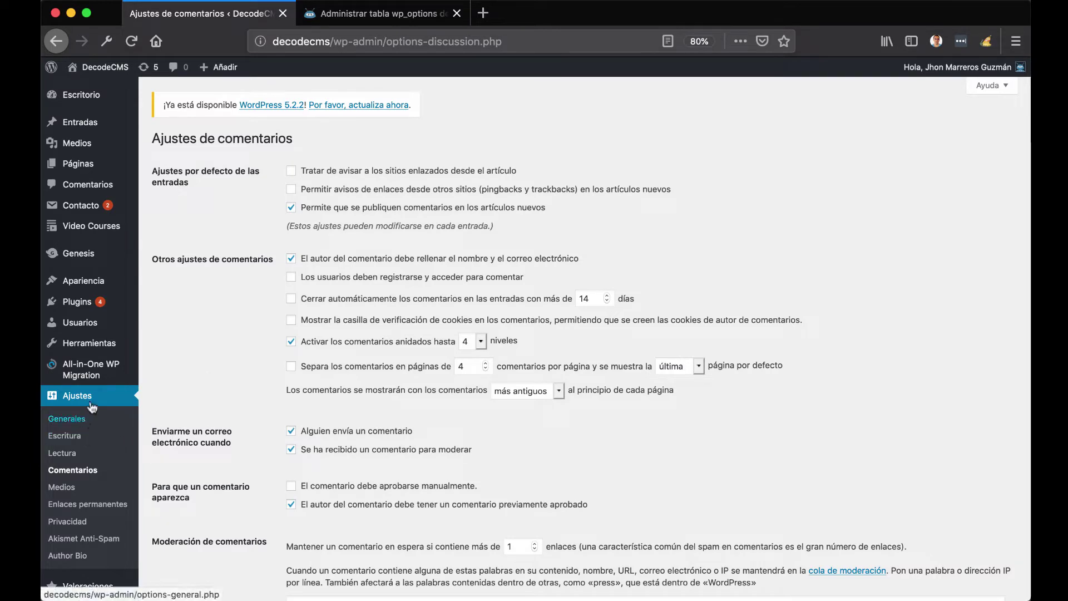
click(71, 452)
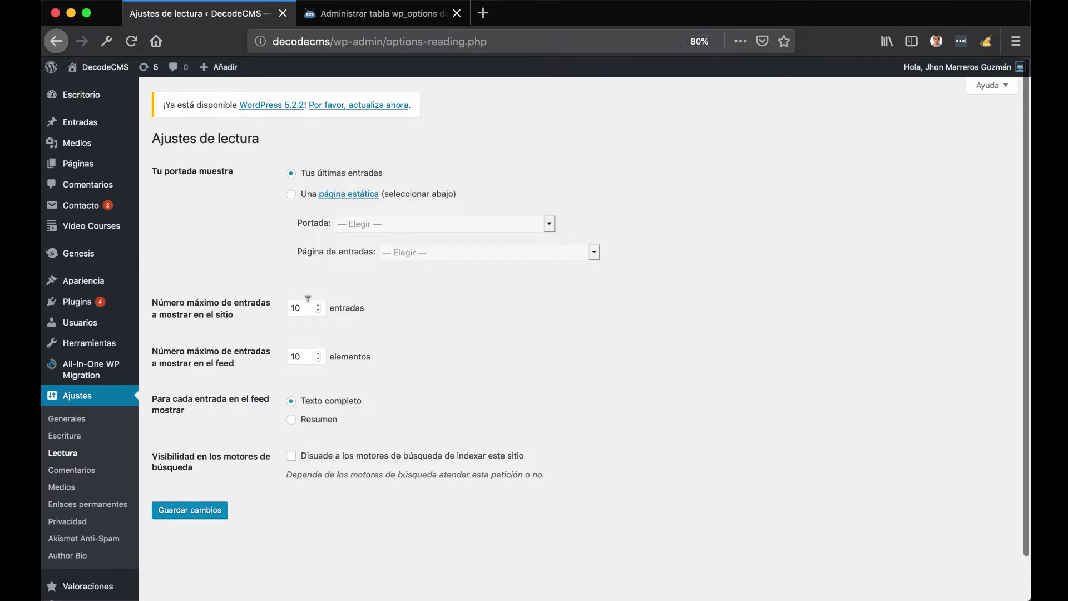
- Reopen decodecms/wp-admin/options.php and browse the settings list as far as the default_pingback_flag option
click(413, 40)
click(413, 39)
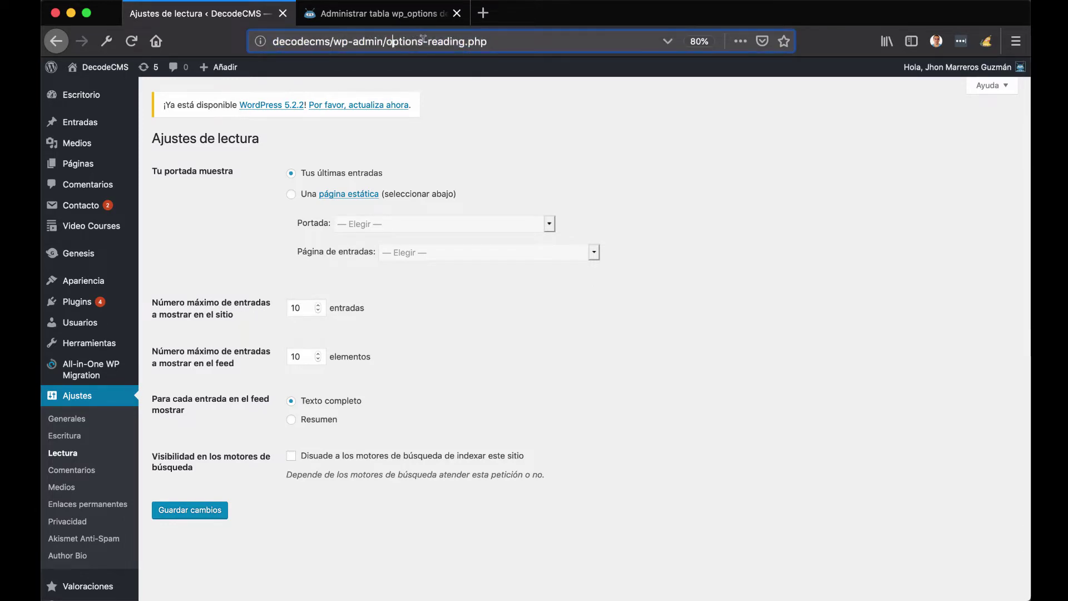
drag(423, 40, 856, 81)
text(.php)
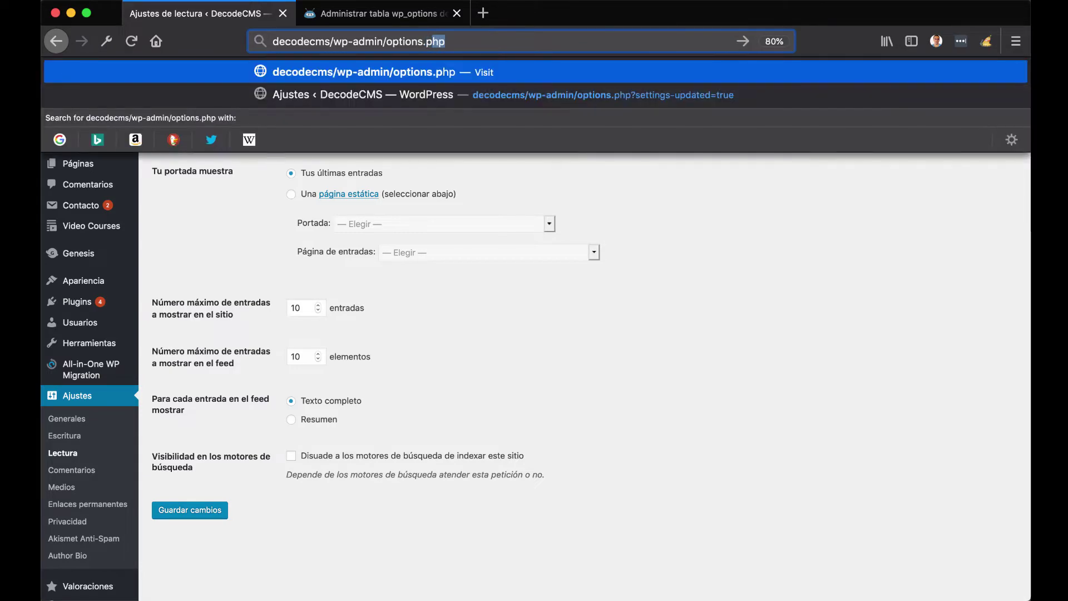
key(Return)
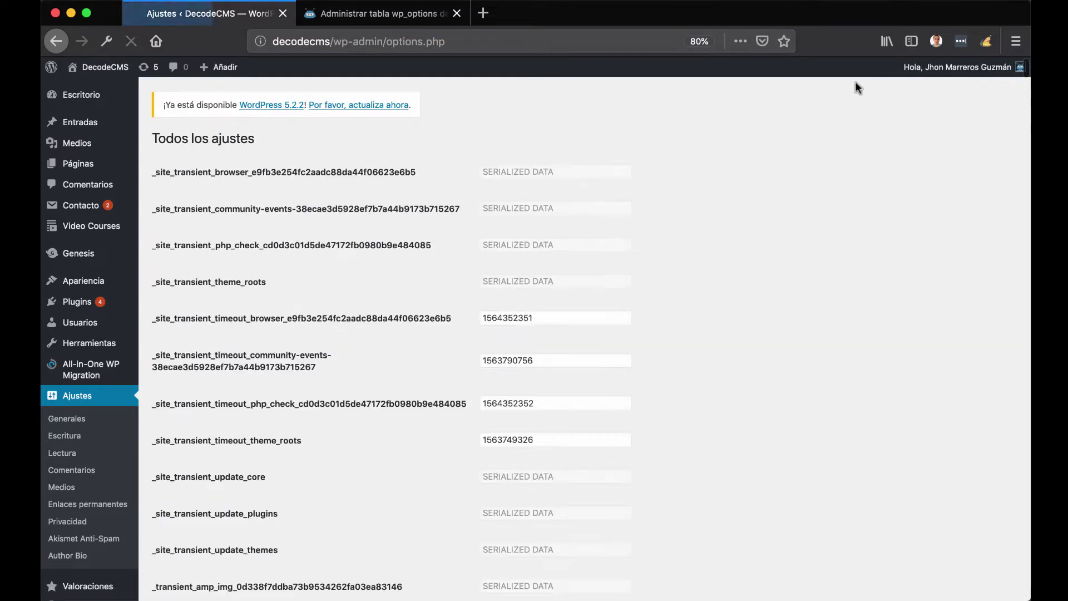
scroll(818, 283, down, 15)
scroll(814, 283, down, 15)
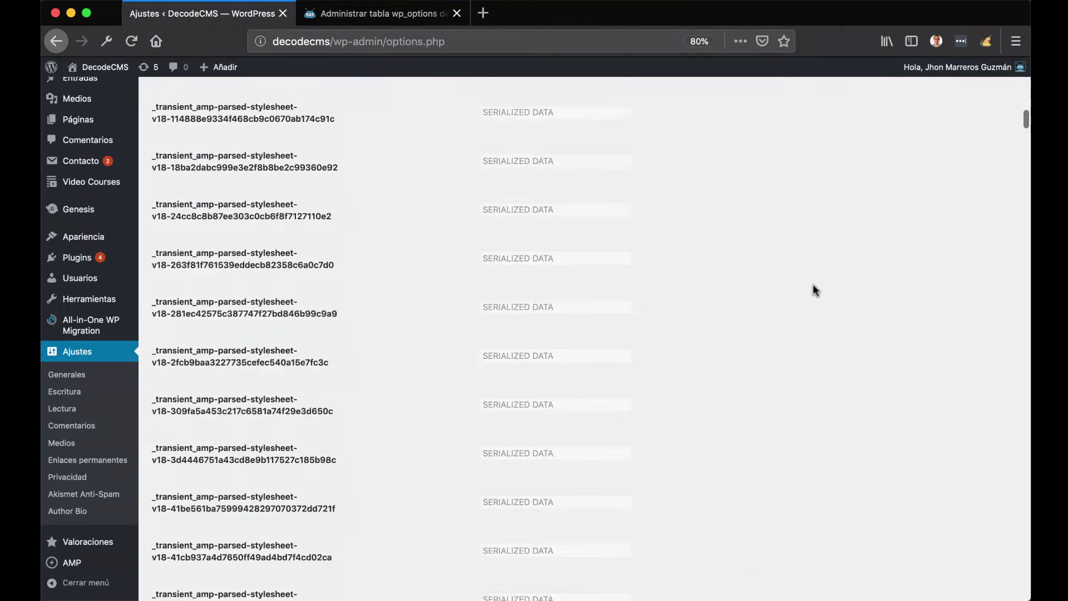
scroll(566, 342, down, 20)
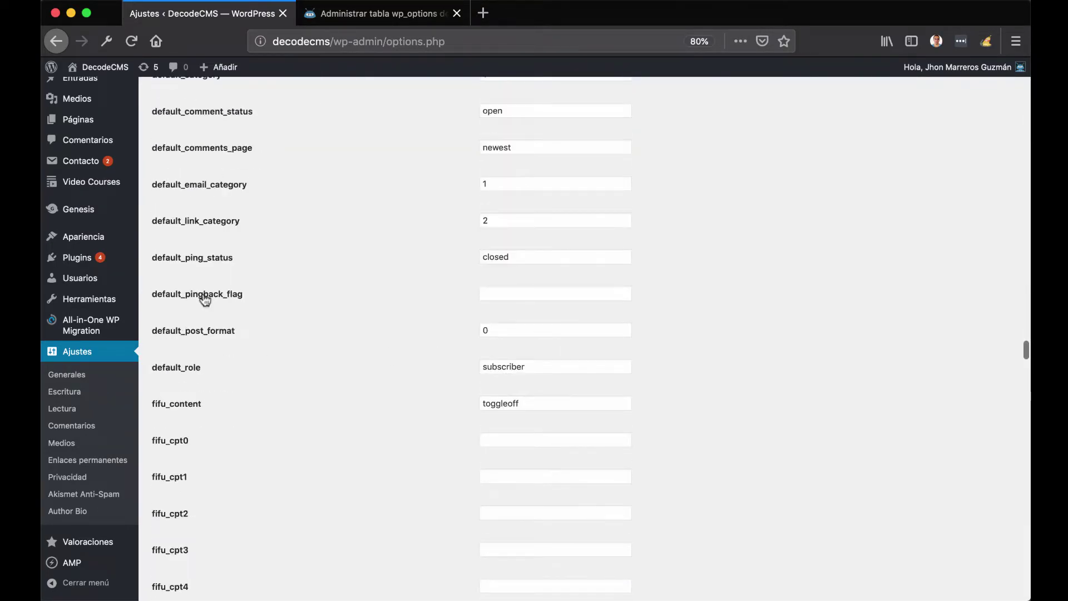
drag(265, 293, 152, 294)
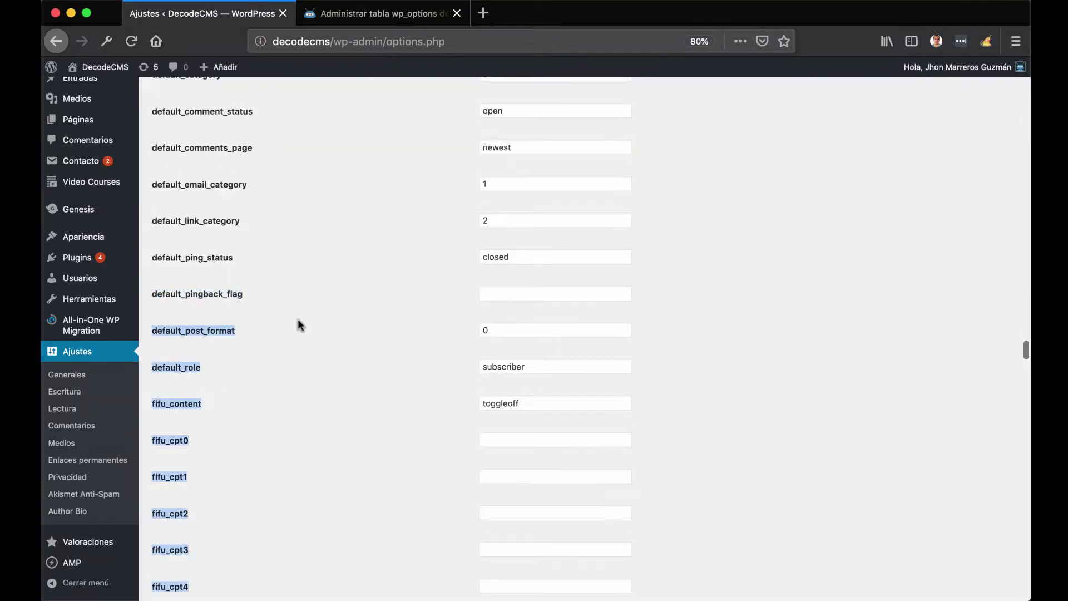
click(352, 351)
- Search the settings page for per_page, set posts_per_page to 15 and save the changes
key(ctrl+f)
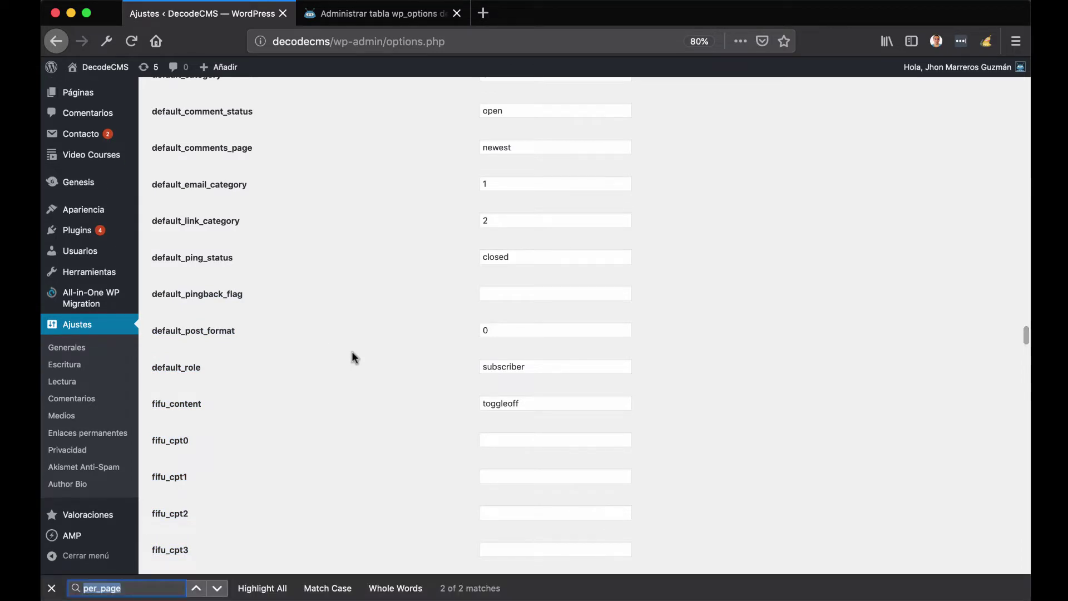
text(per)
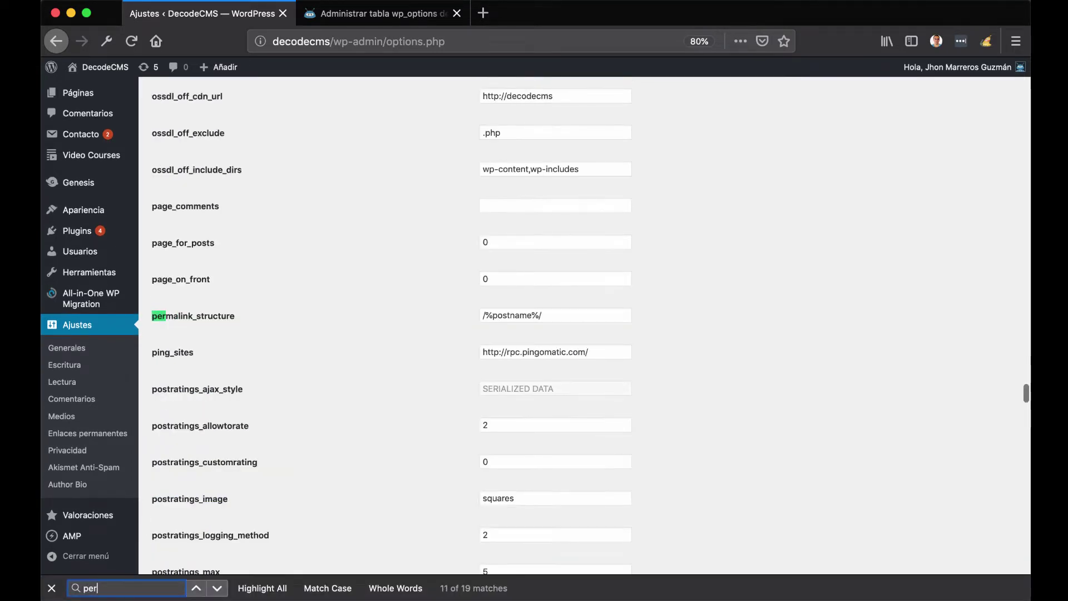
text(_par)
key(BackSpace)
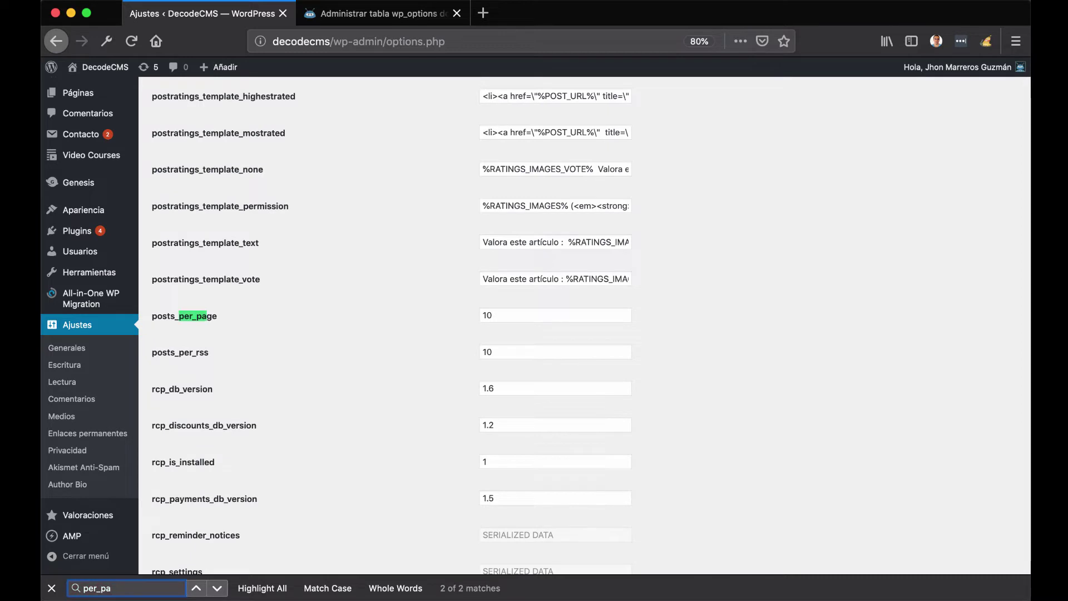
text(ge)
double_click(512, 313)
text(15)
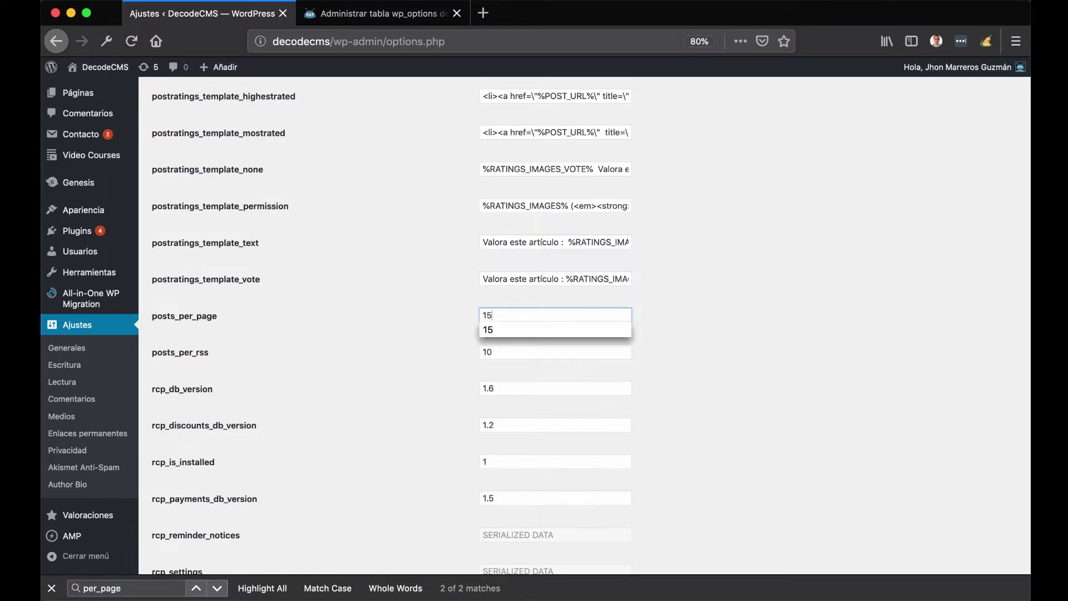
scroll(689, 336, down, 20)
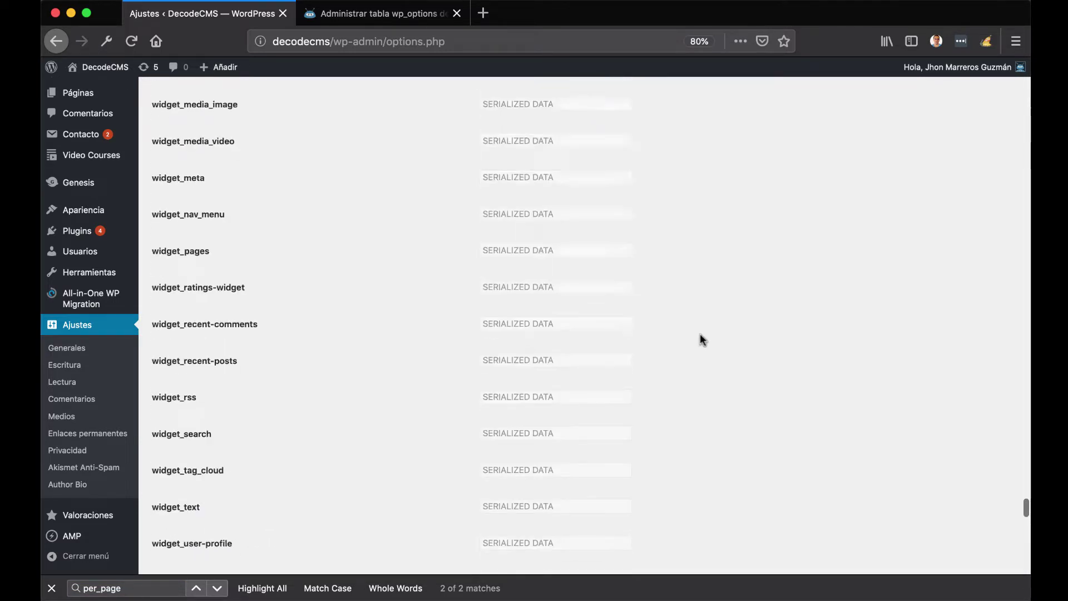
click(207, 514)
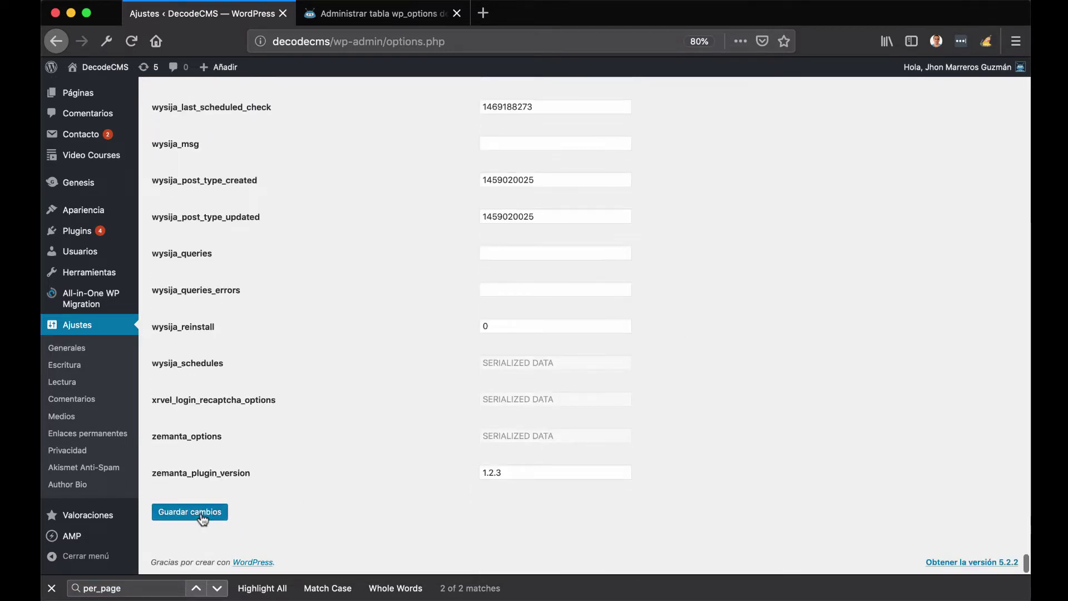
click(52, 588)
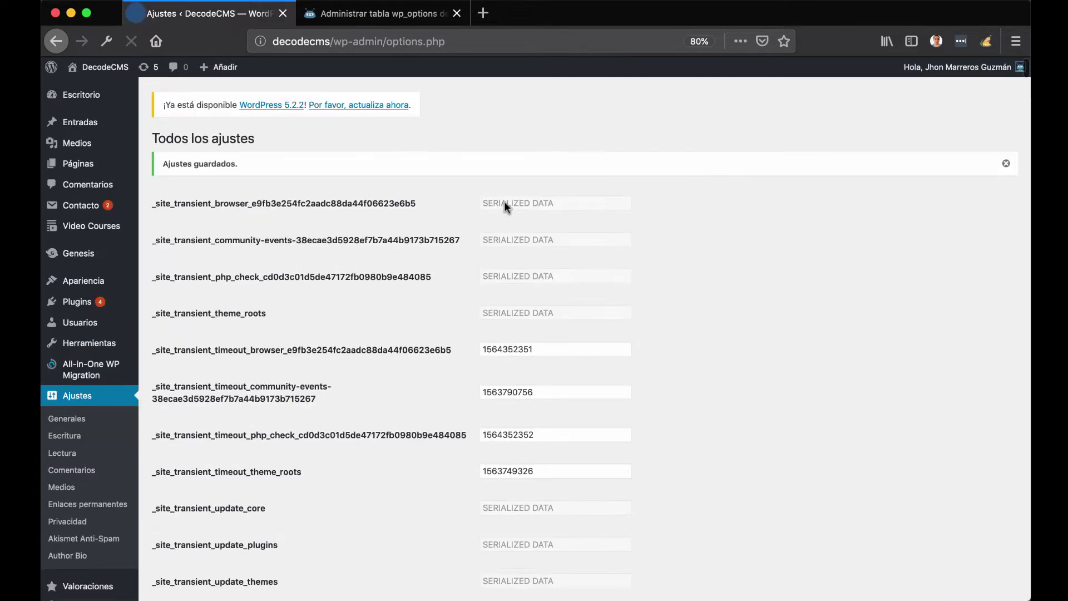
- Set the maximum number of posts shown on the site to 10 in the Lectura settings and save
scroll(345, 393, down, 1)
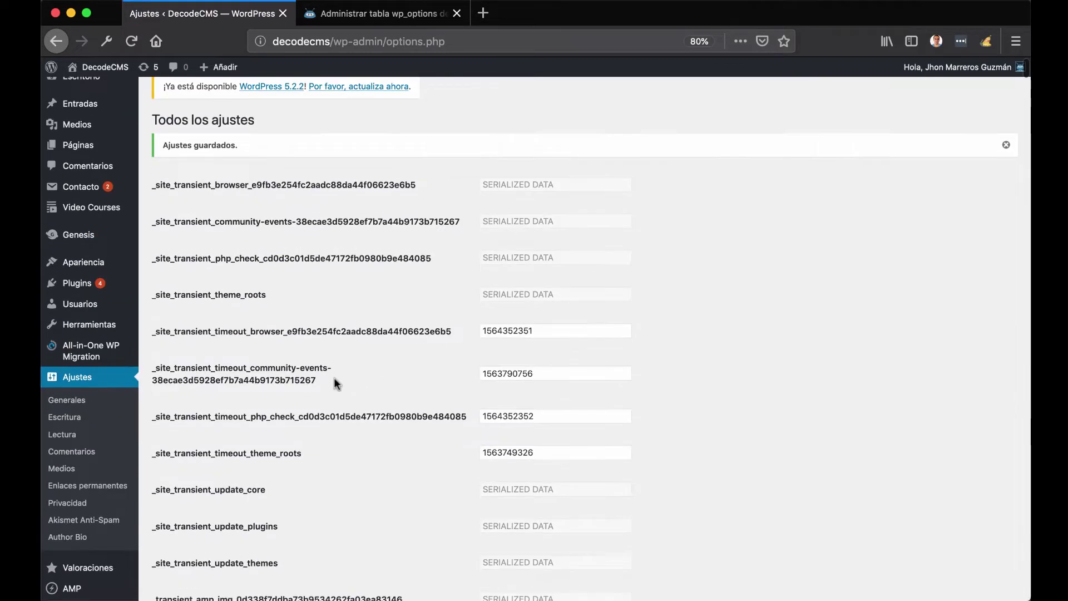
click(63, 434)
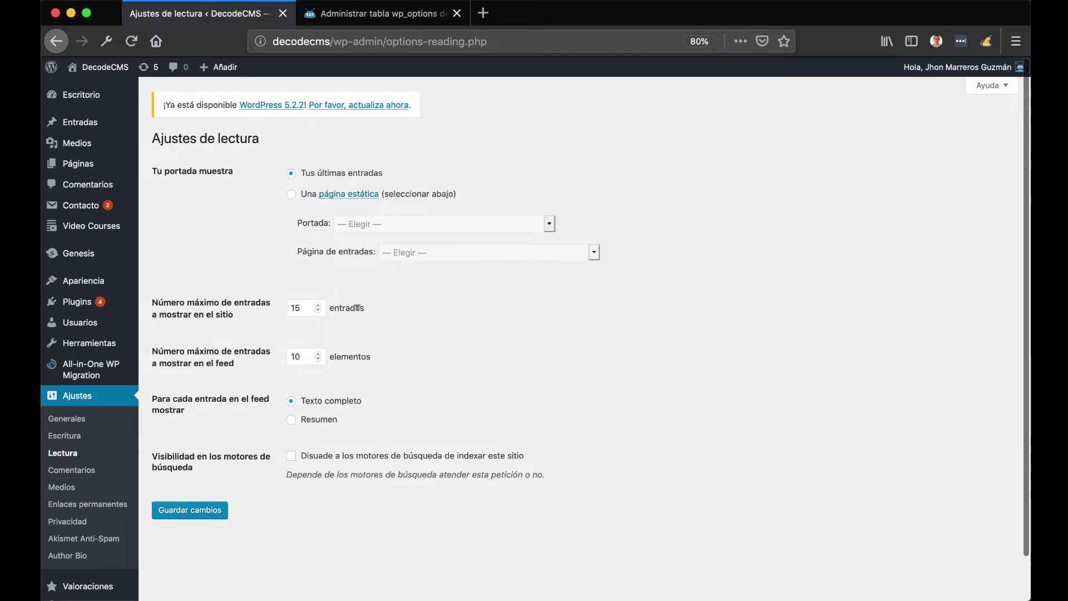
double_click(302, 308)
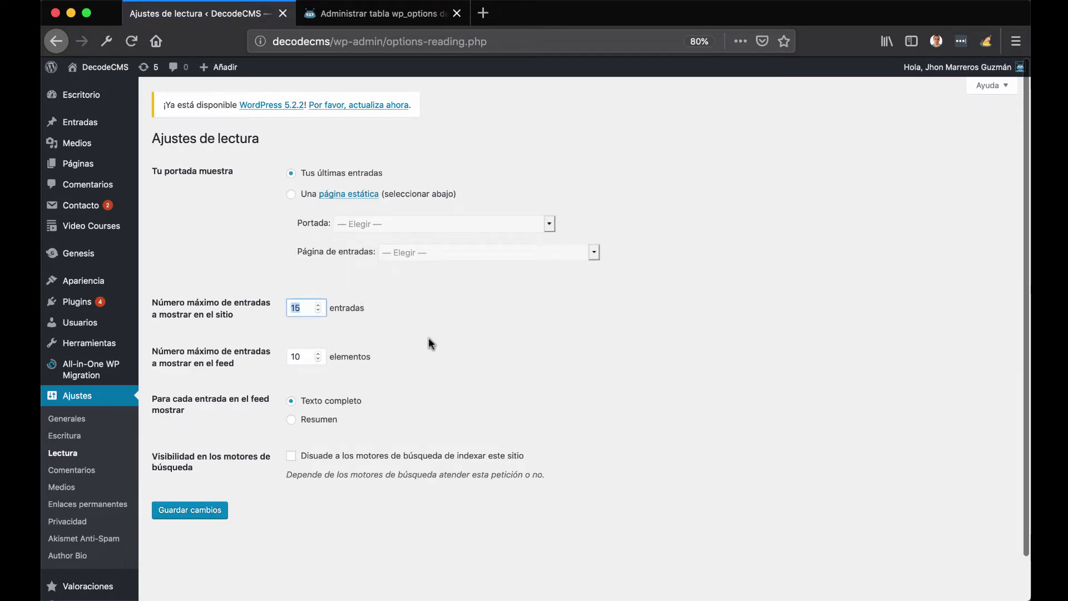
text(10)
click(193, 507)
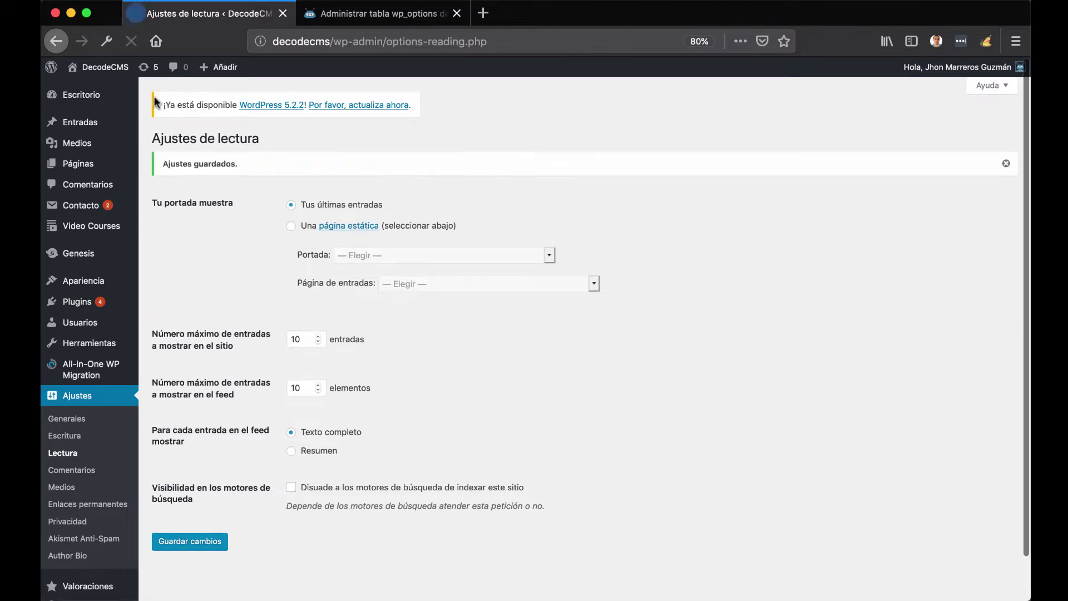
- Go back to the options.php settings list and search for per_page to check the posts_per_page value
click(57, 43)
click(56, 44)
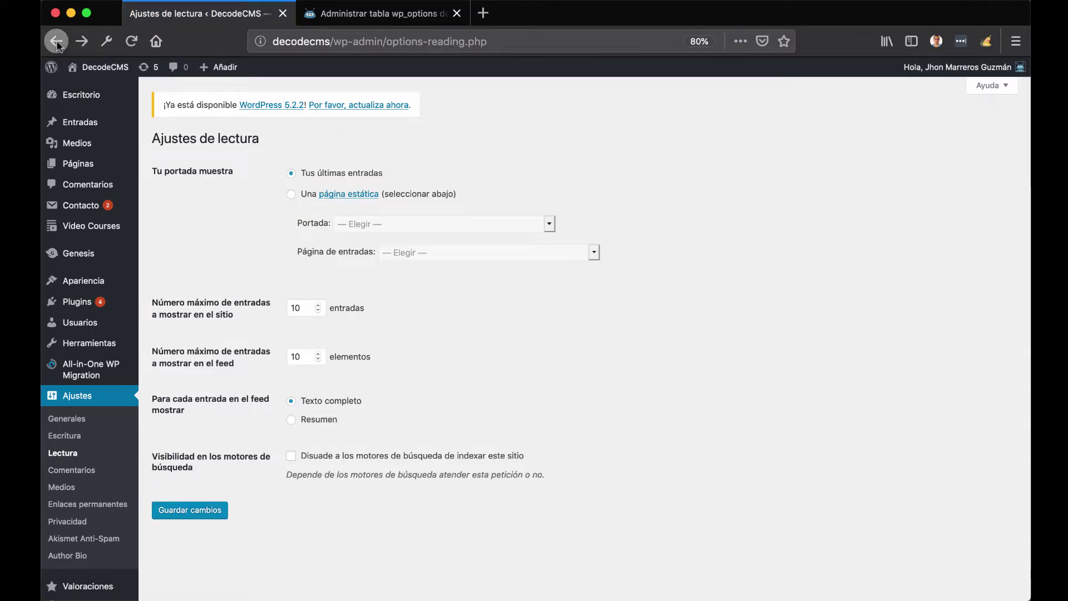
scroll(525, 246, down, 15)
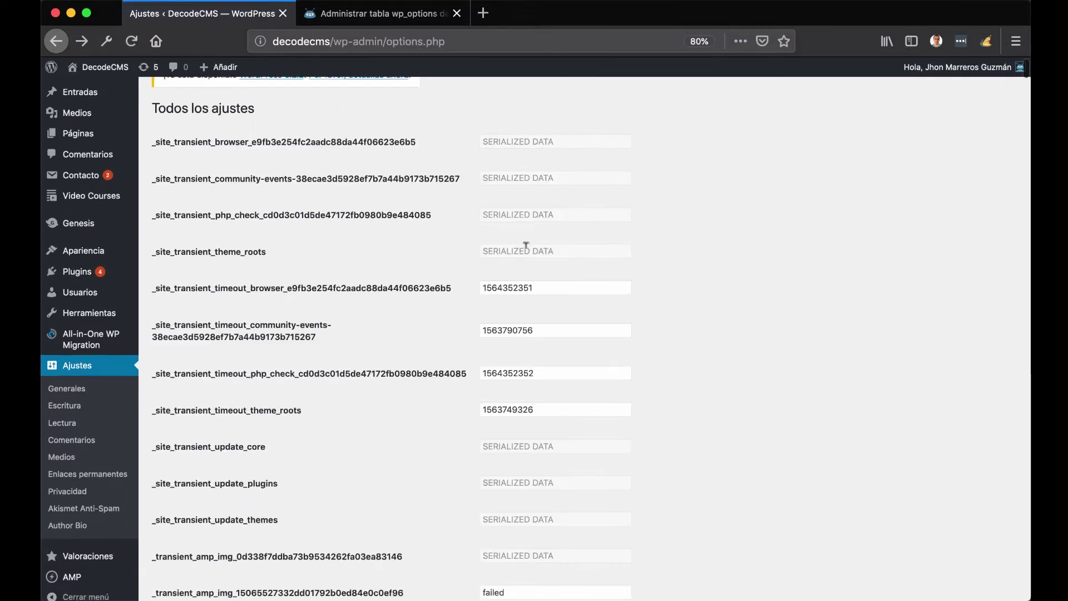
key(super+f)
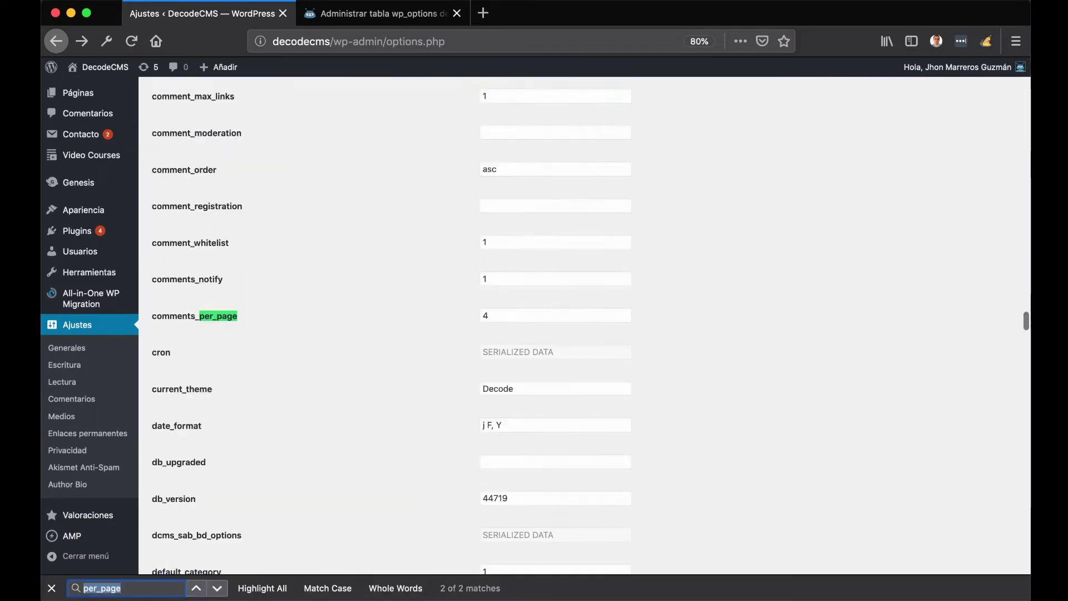
key(Return)
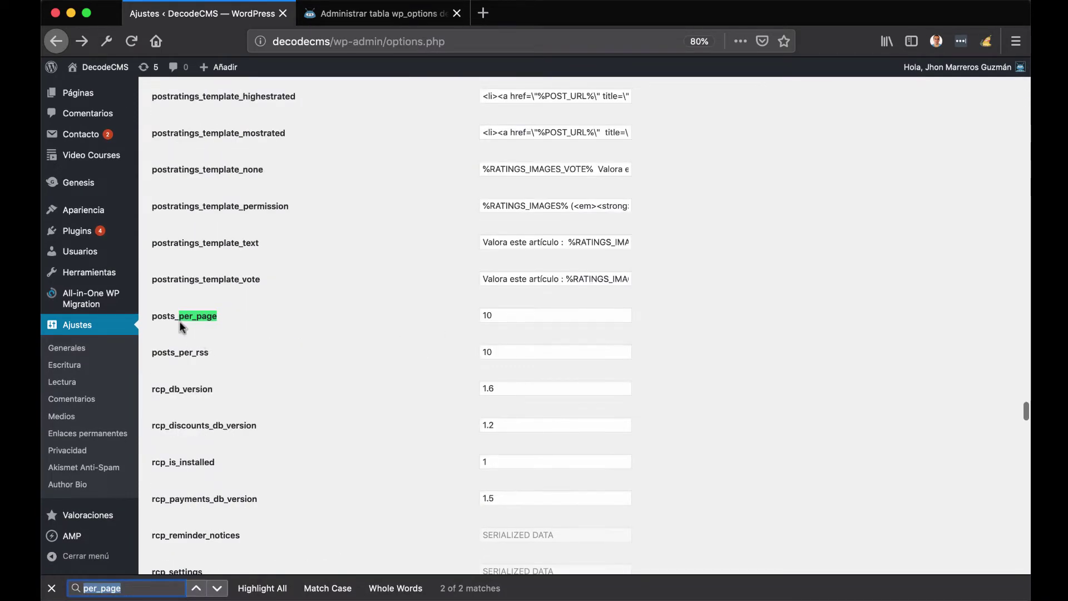
double_click(546, 315)
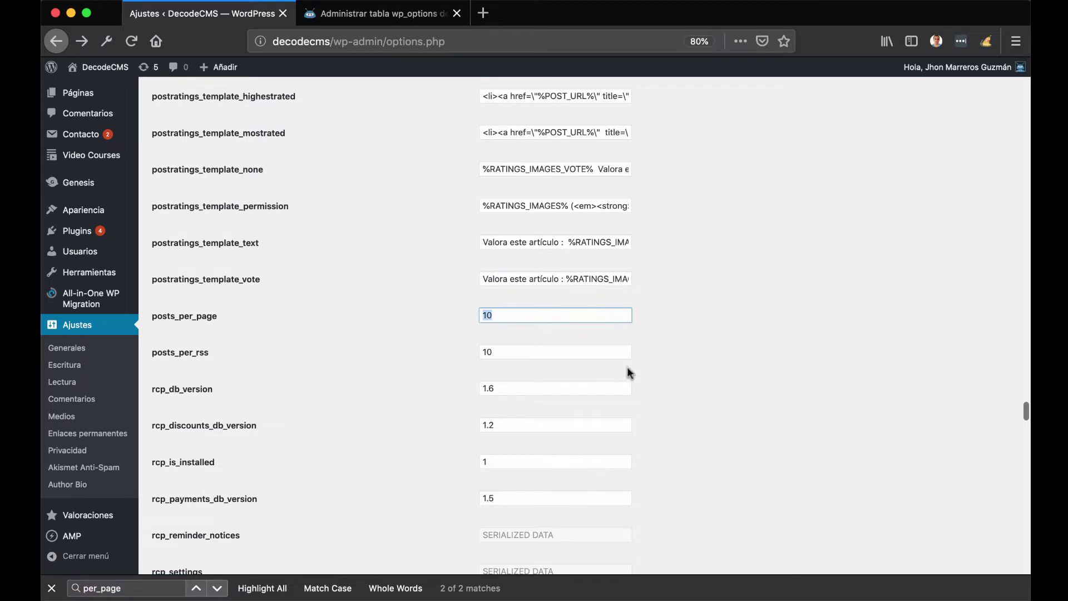
click(781, 357)
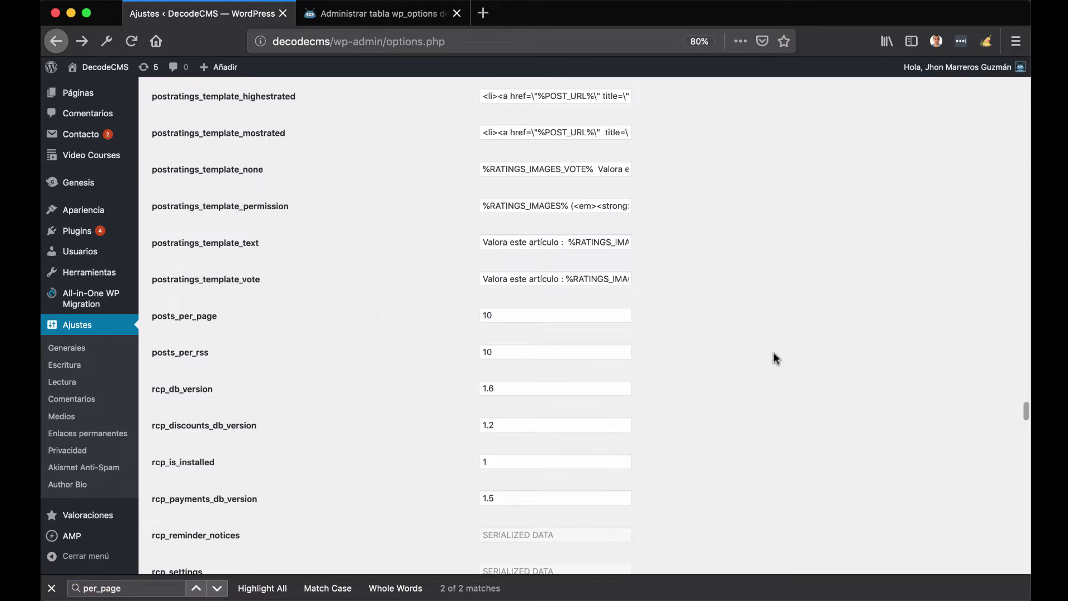
click(52, 588)
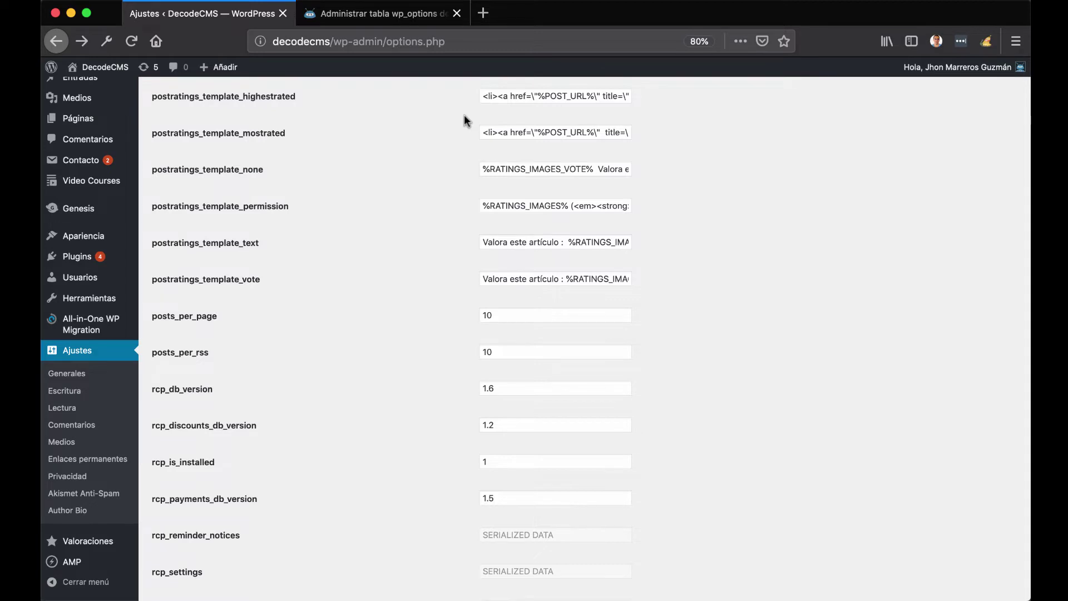
- Browse the settings list around the postratings, siteurl and slb_options entries, comparing editable values with serialized ones
scroll(464, 114, up, 12)
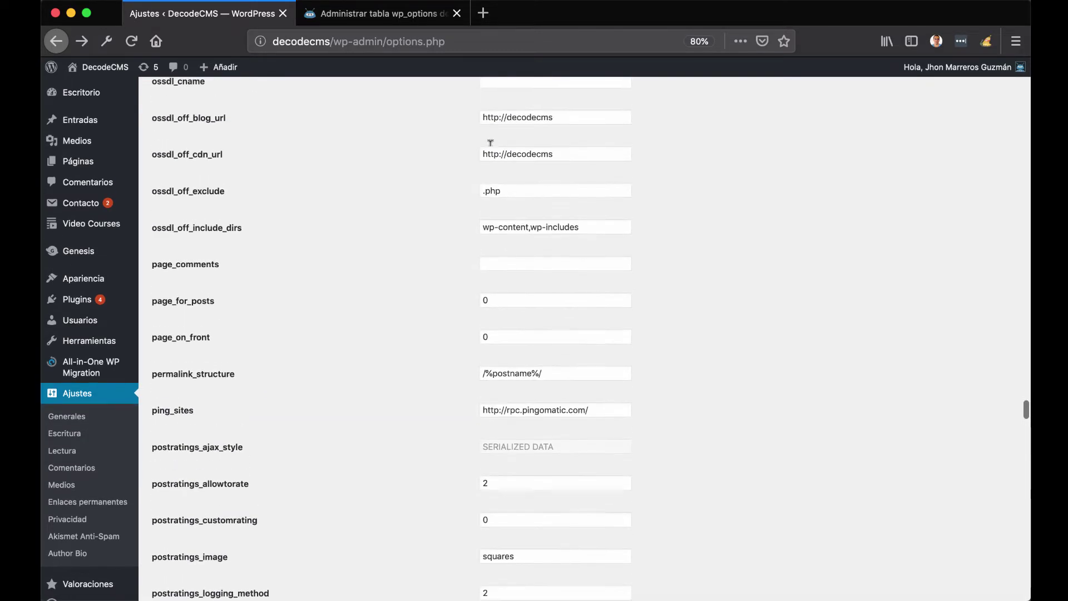
scroll(547, 191, down, 1)
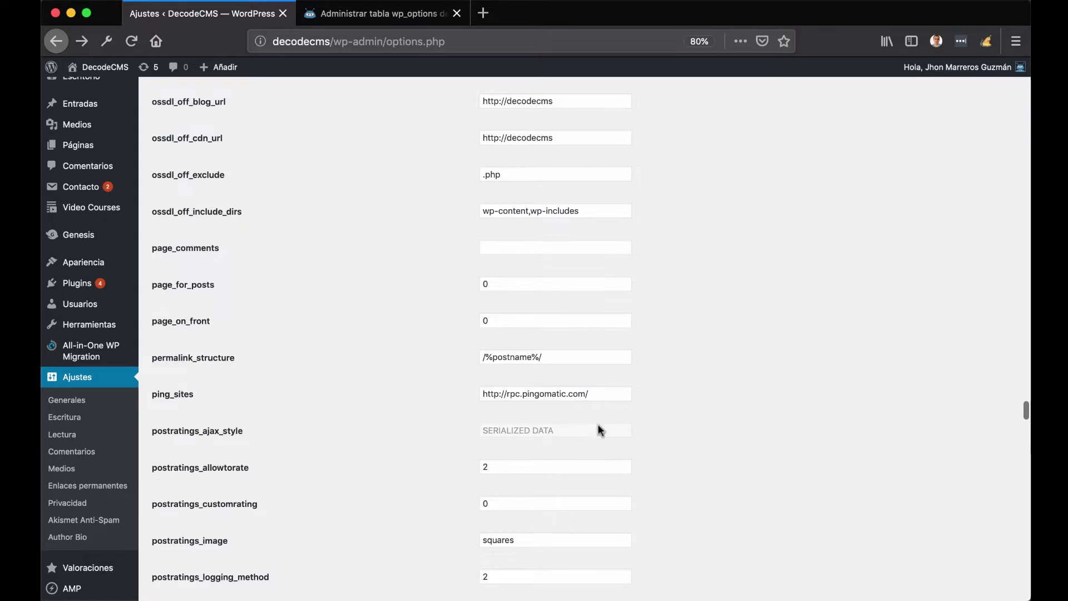
scroll(598, 427, down, 3)
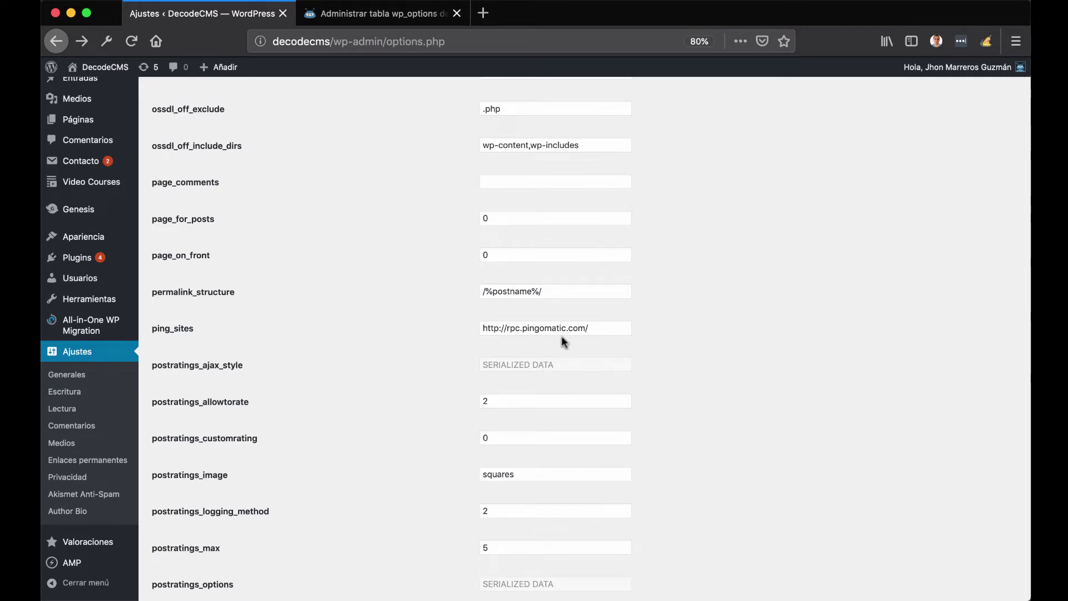
scroll(588, 339, down, 8)
scroll(589, 339, down, 18)
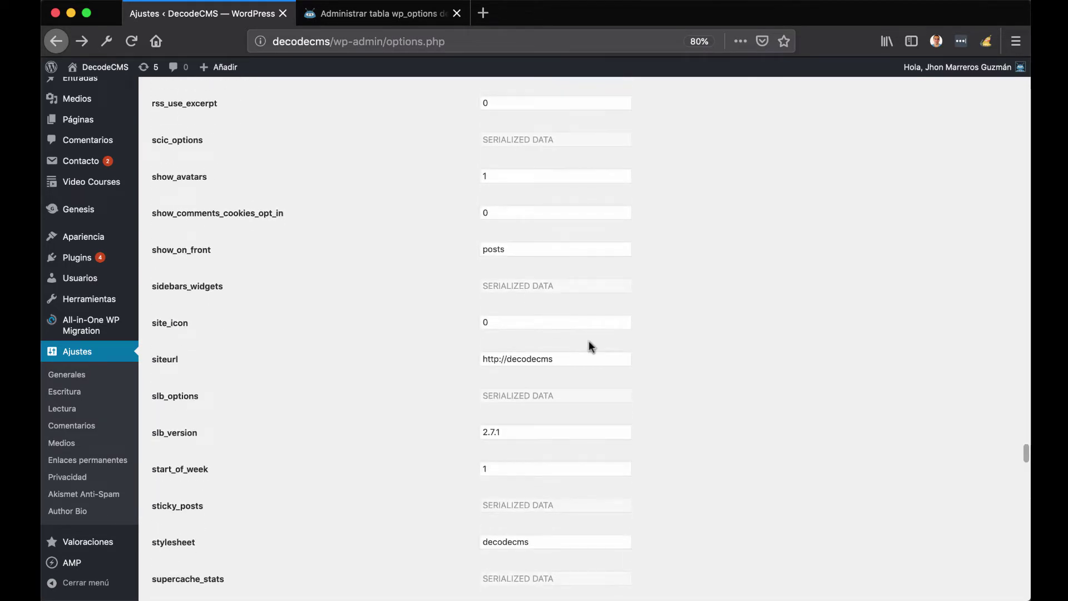
scroll(591, 346, down, 3)
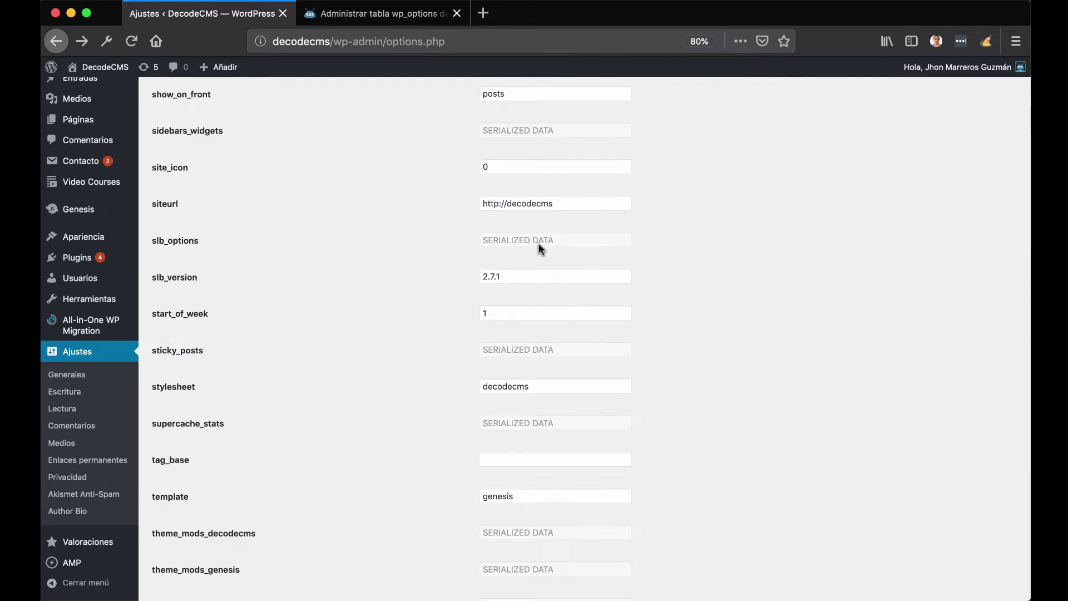
scroll(540, 248, up, 15)
- Switch to Sequel Pro, rerun the select query on wp_options and look through the returned rows
mouse_move(48, 179)
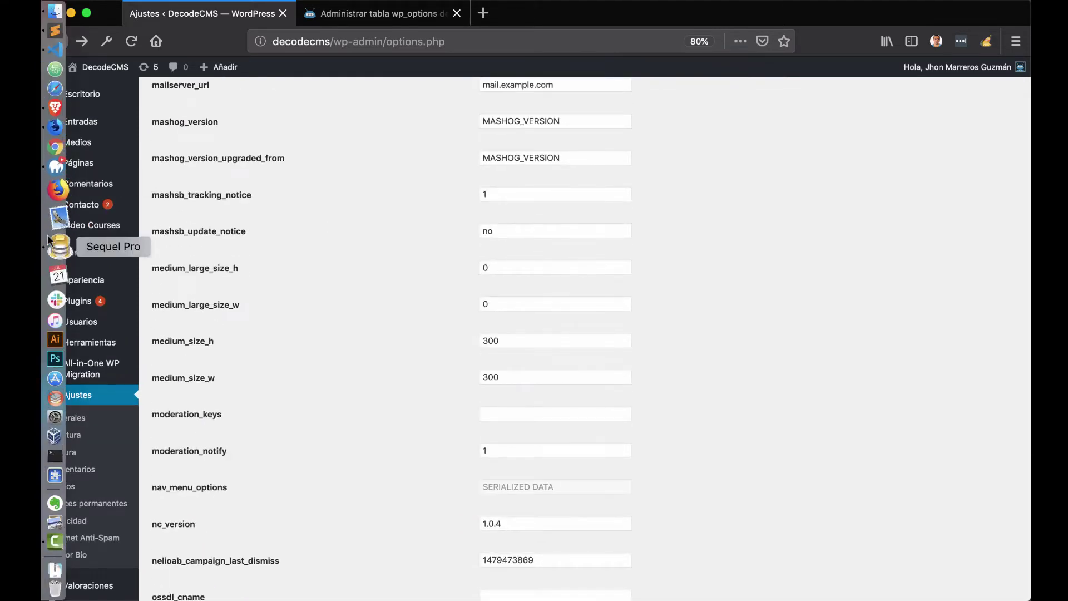
click(50, 242)
click(557, 88)
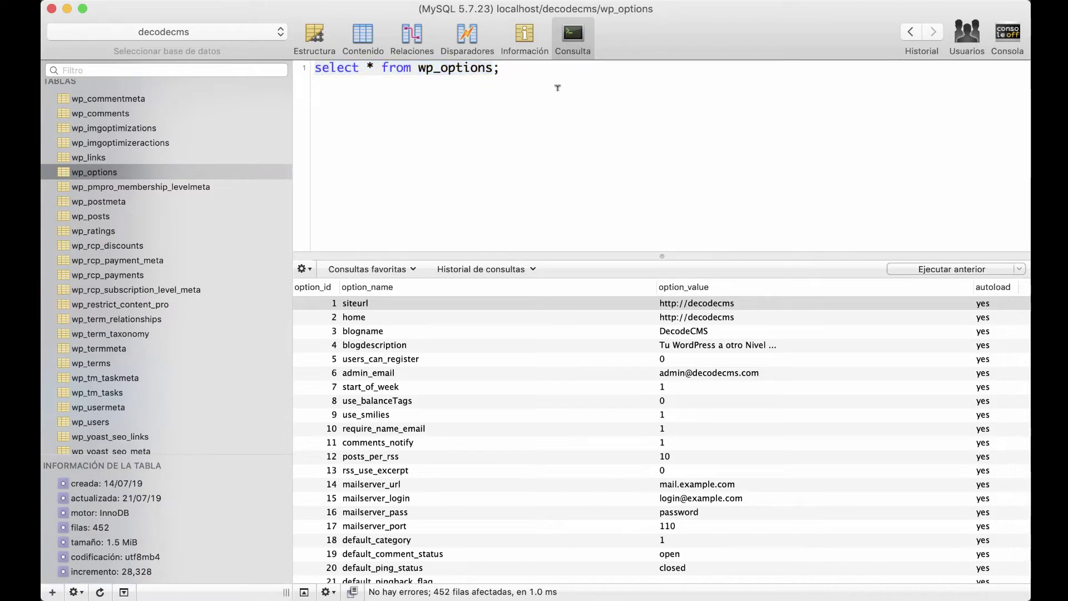
key(super+Return)
scroll(527, 458, down, 20)
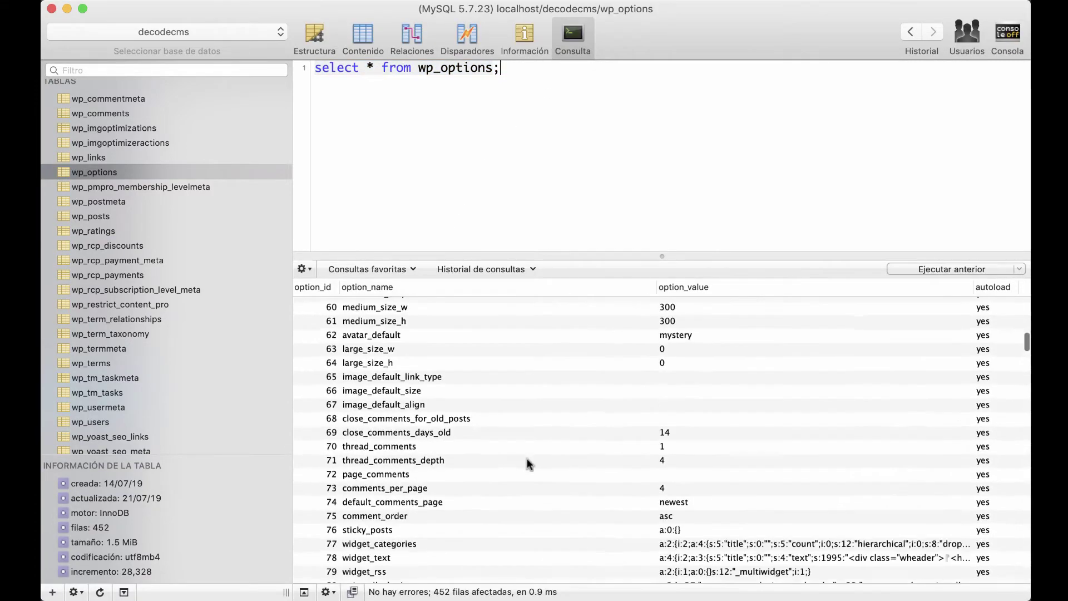
scroll(526, 458, up, 20)
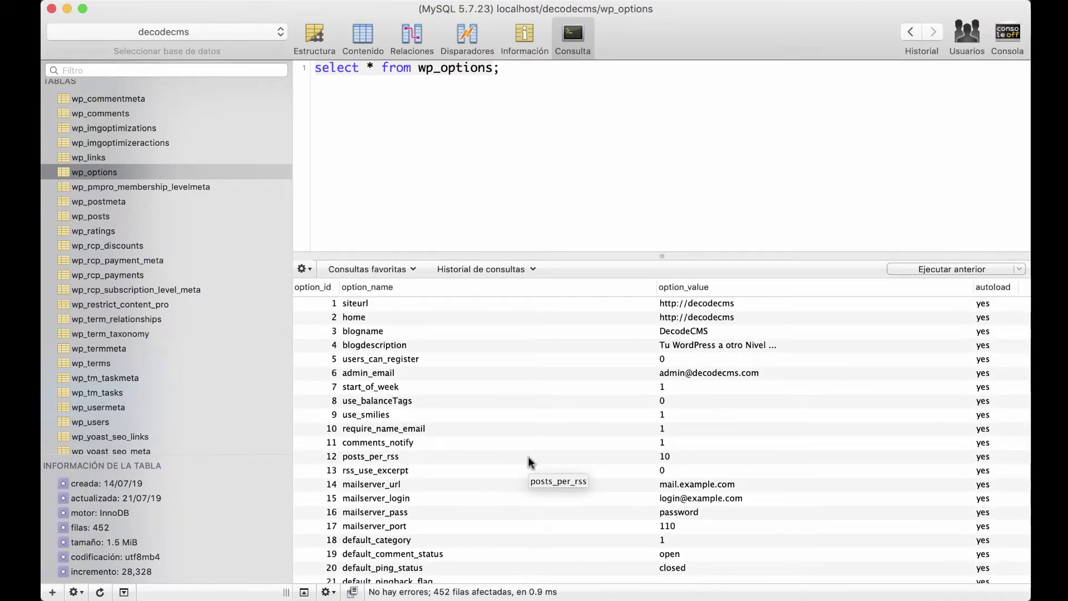
- Switch back to the browser and copy the option name addthis_shared_settings from the settings list
key(super+Tab)
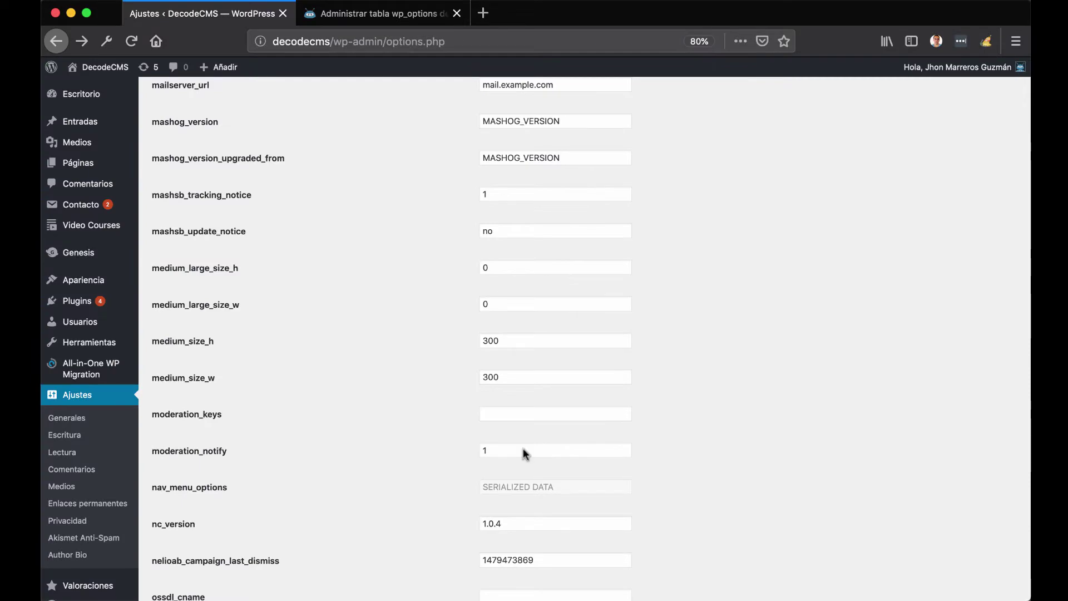
scroll(523, 448, up, 10)
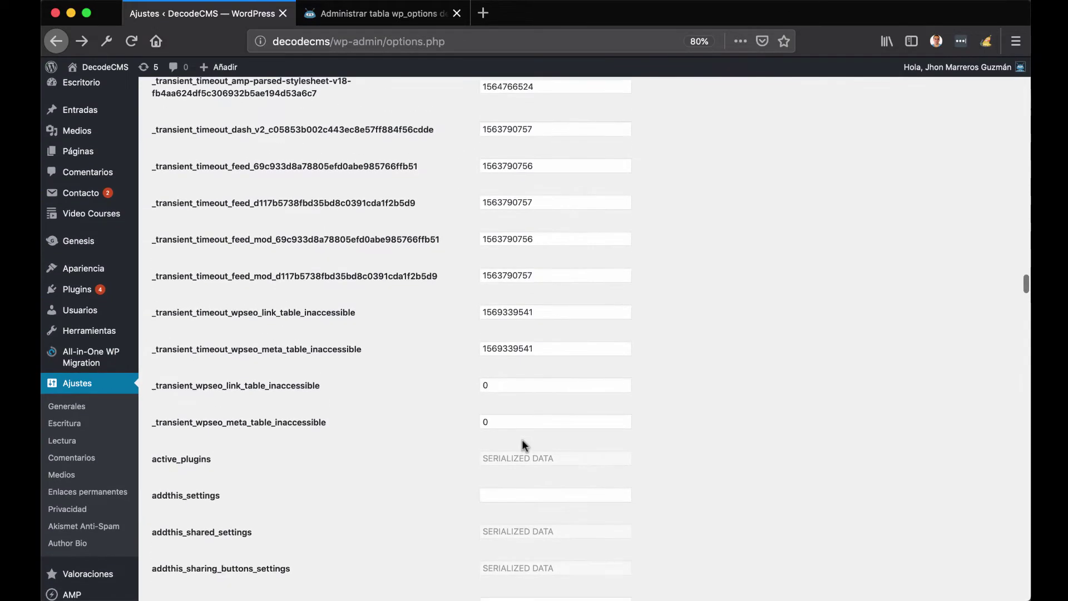
scroll(523, 443, down, 3)
drag(261, 453, 151, 453)
key(super+c)
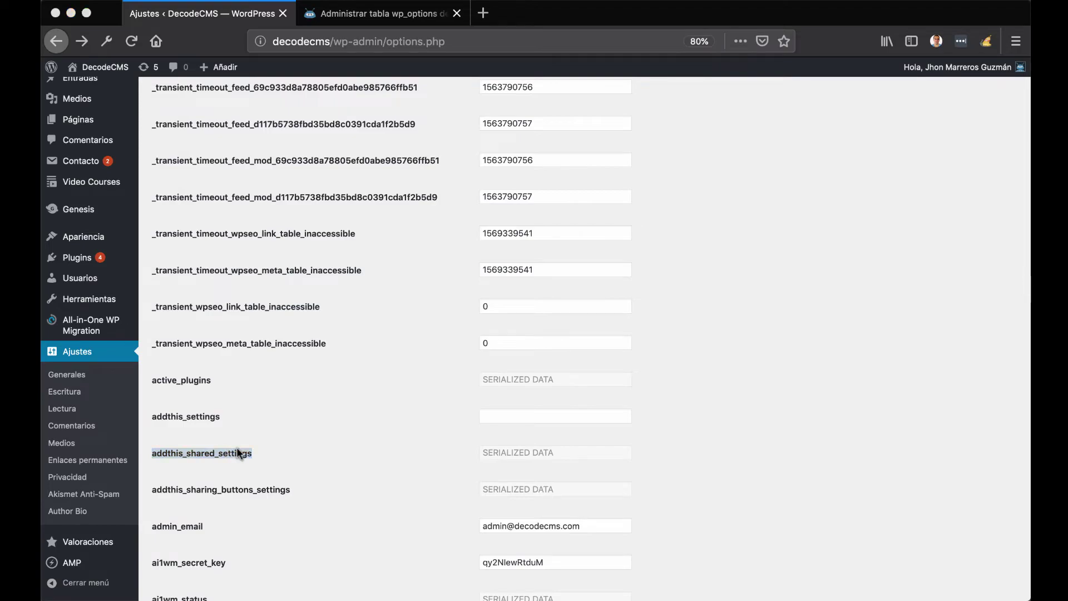
- In Sequel Pro, restrict the wp_options query with where option_name='addthis_shared_settings' and run it
key(super+Tab)
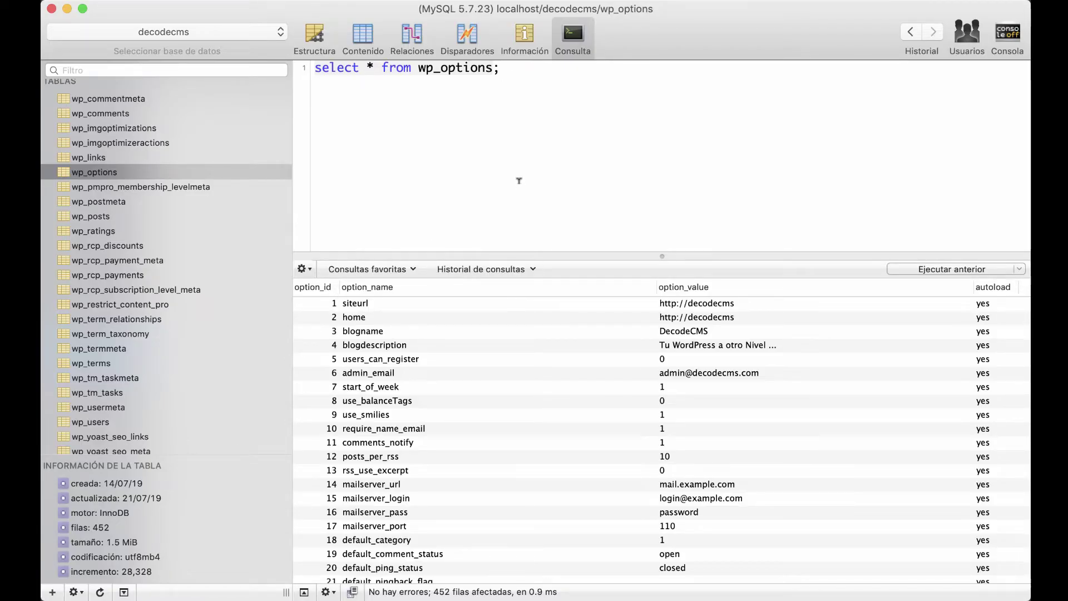
key(Left)
text(wjh)
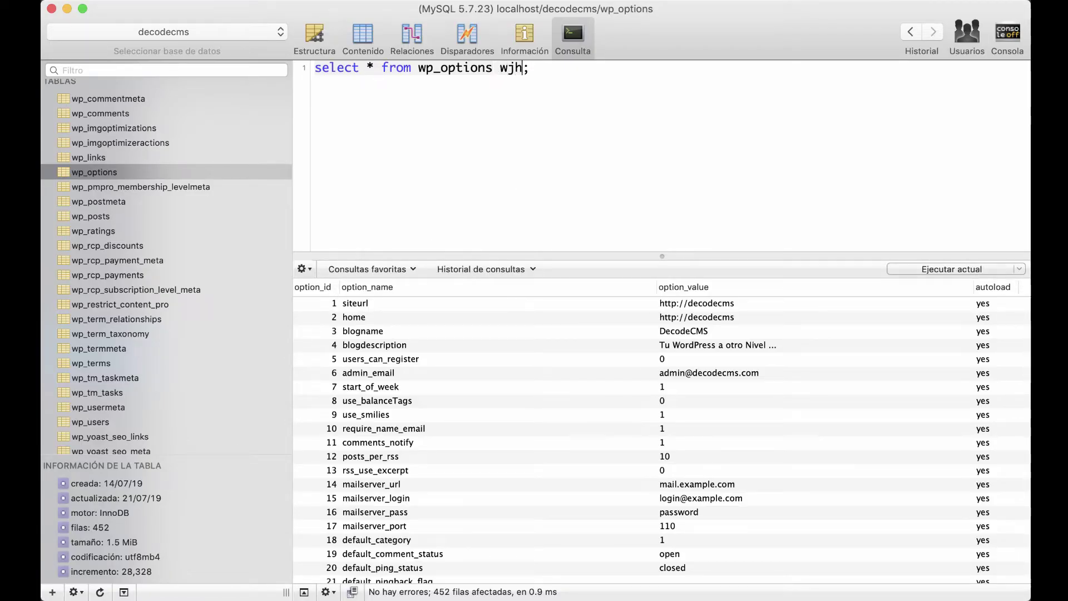
key(BackSpace)
key(BackSpace)
text(here opt)
key(BackSpace)
text(ption_)
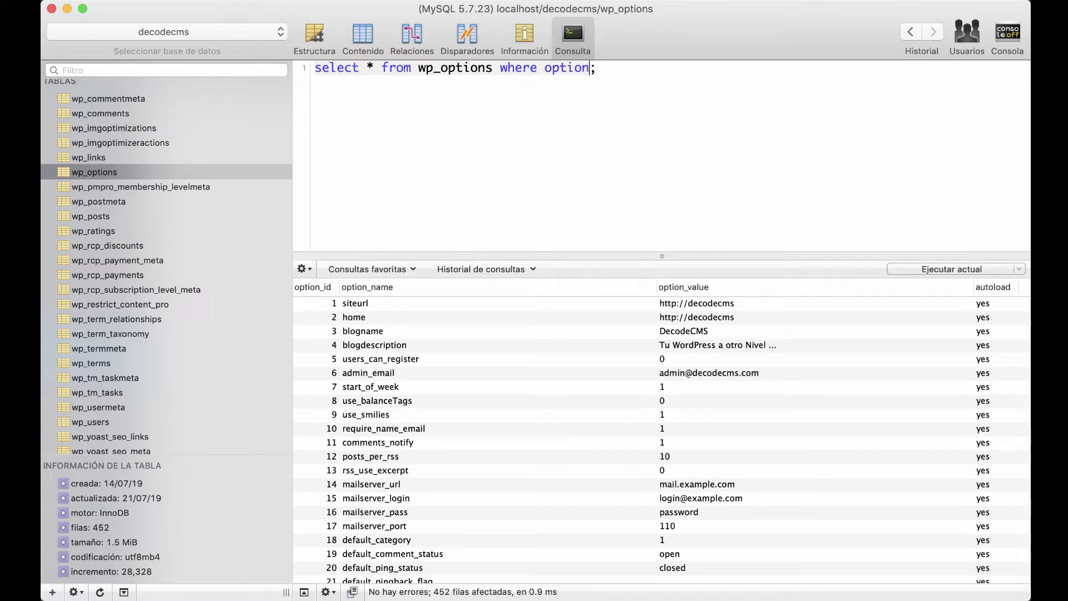
text(name=')
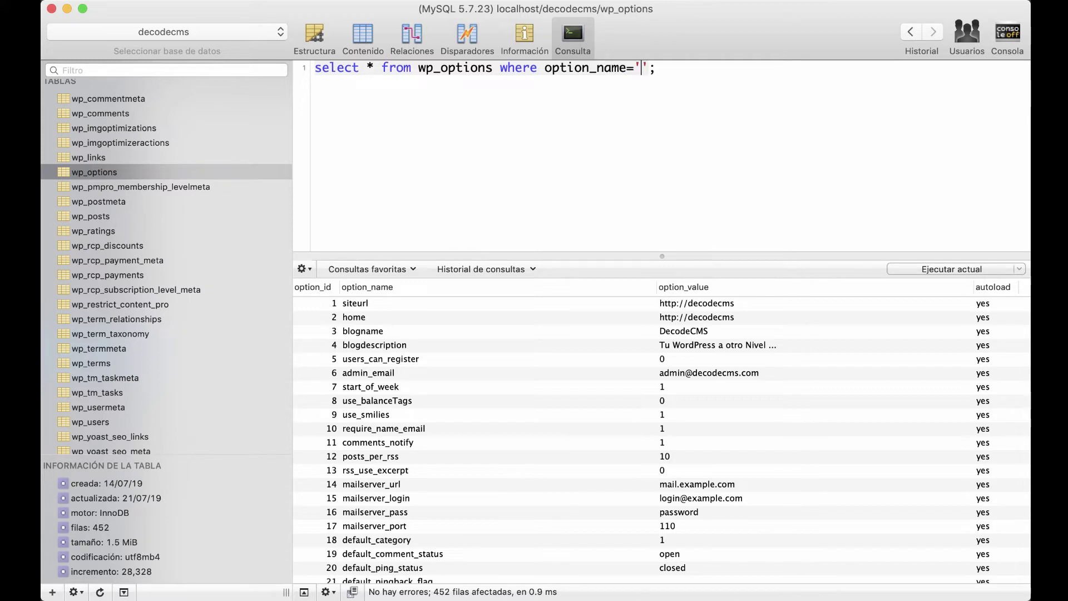
key(super+v)
key(super+Return)
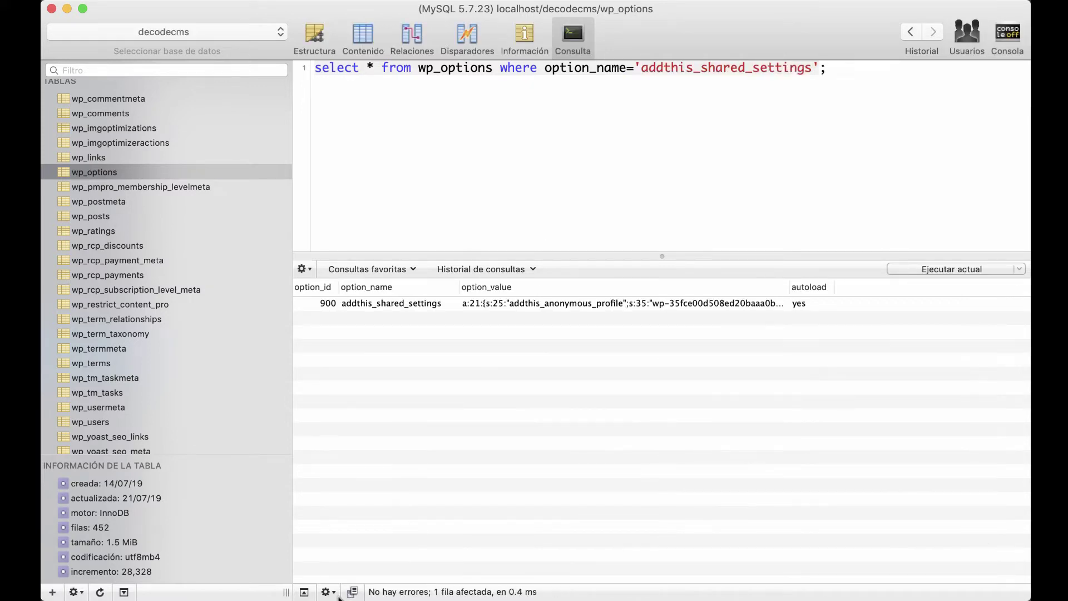
- View the full serialized option_value of the addthis_shared_settings row and close it without changes
double_click(563, 305)
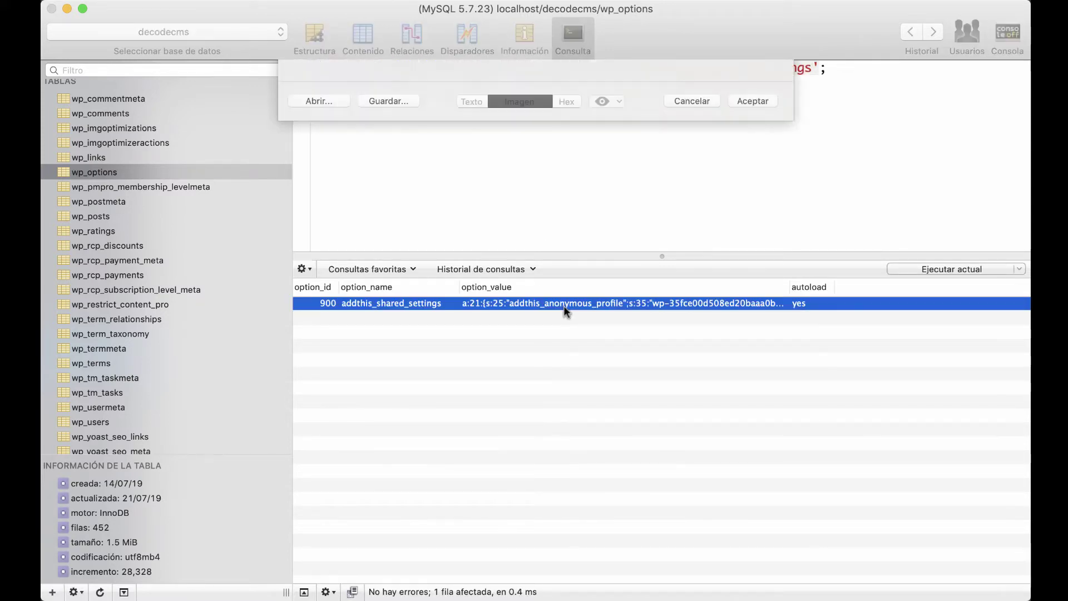
drag(684, 195, 300, 56)
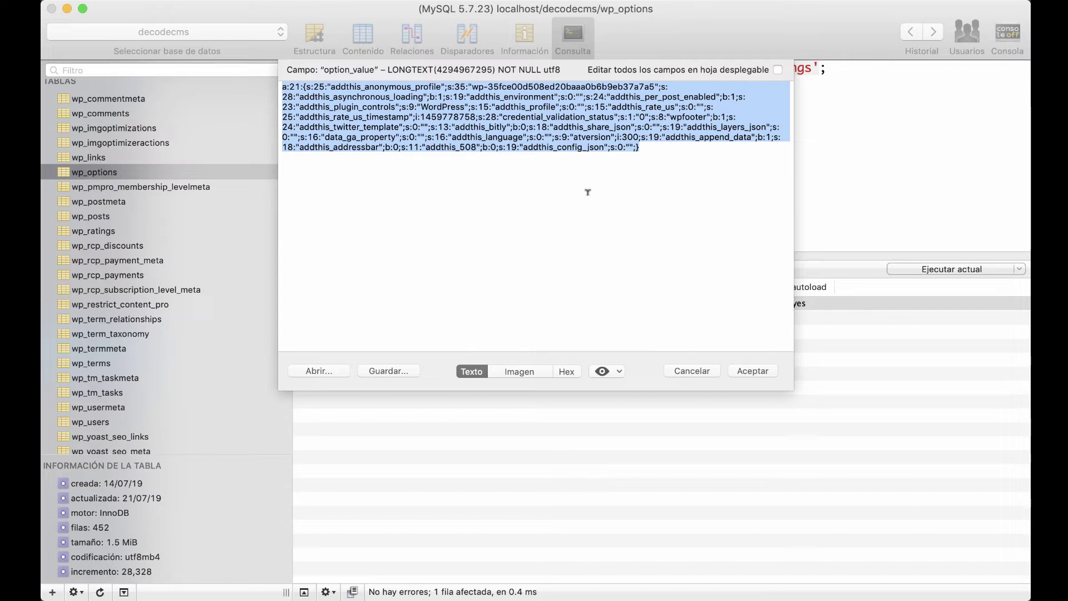
key(Escape)
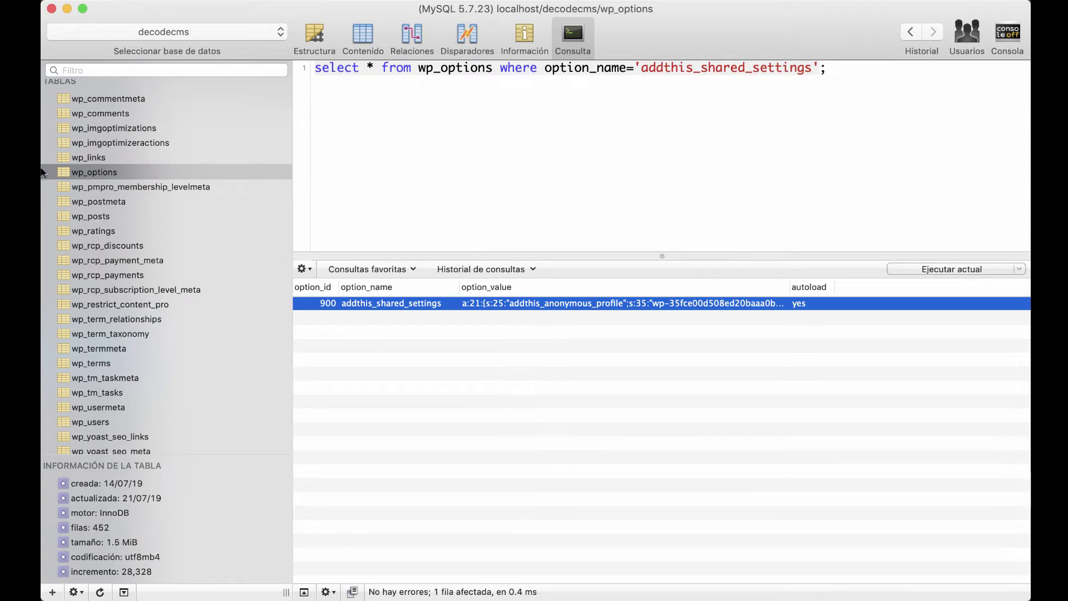
double_click(614, 303)
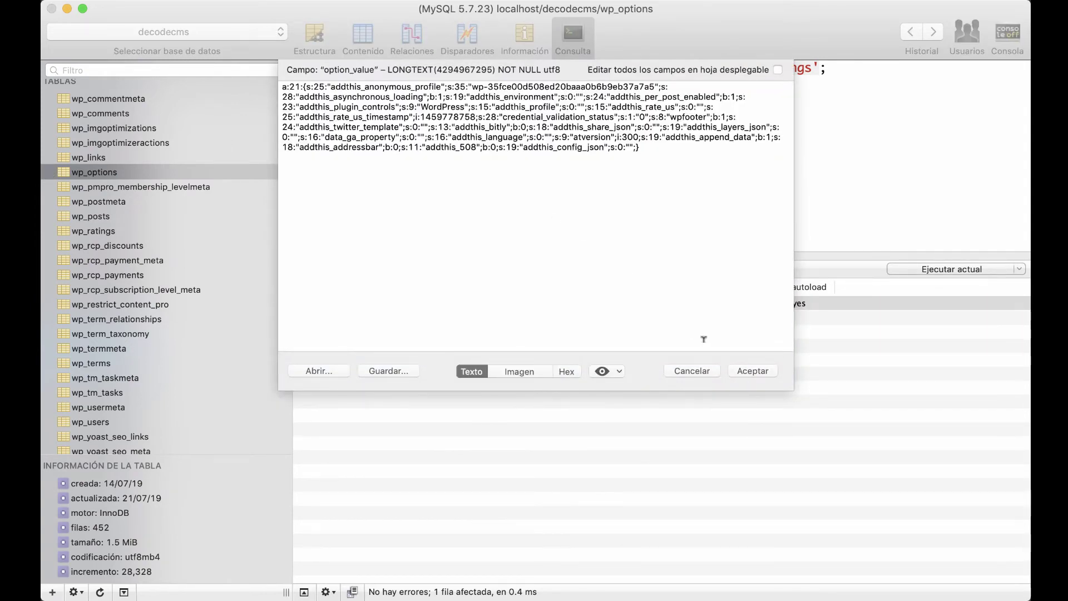
click(699, 370)
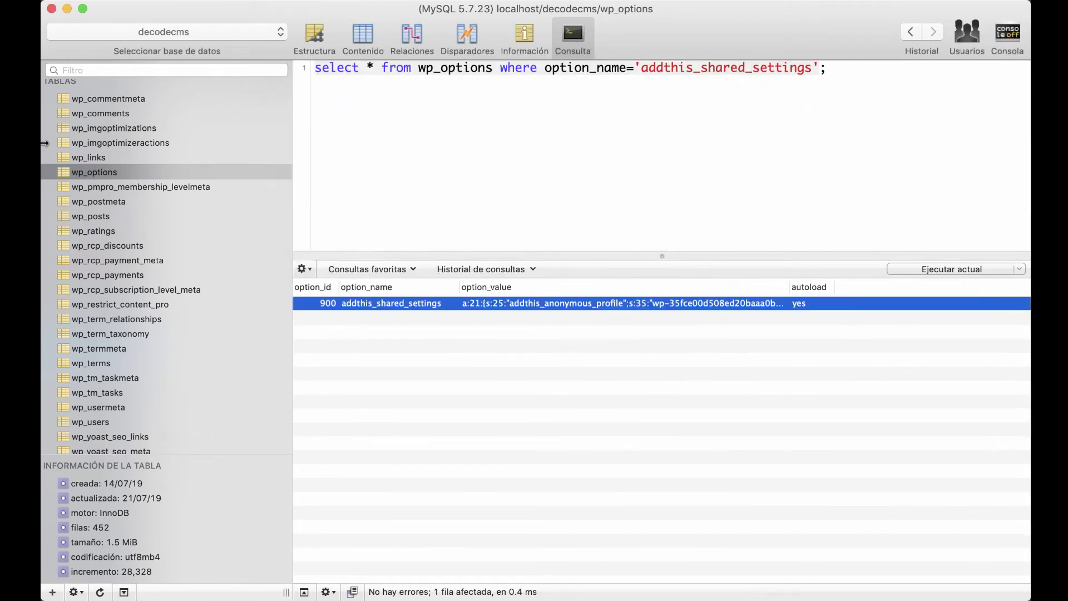
- Switch to Firefox Developer Edition and open the unserialize.com link from the note on serialized data in the wp_options article
mouse_move(44, 148)
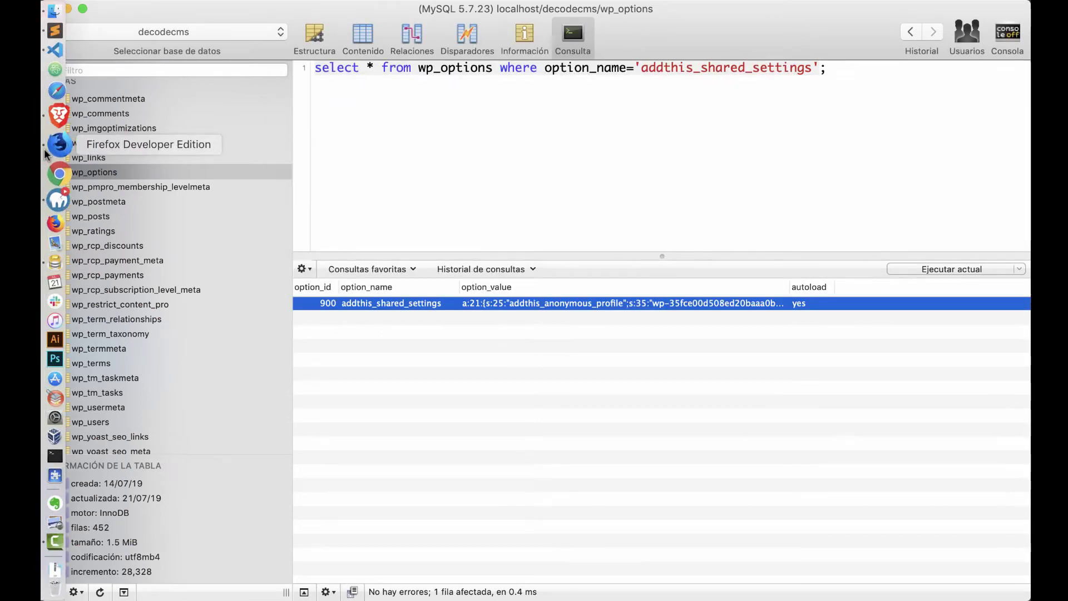
click(45, 148)
click(378, 13)
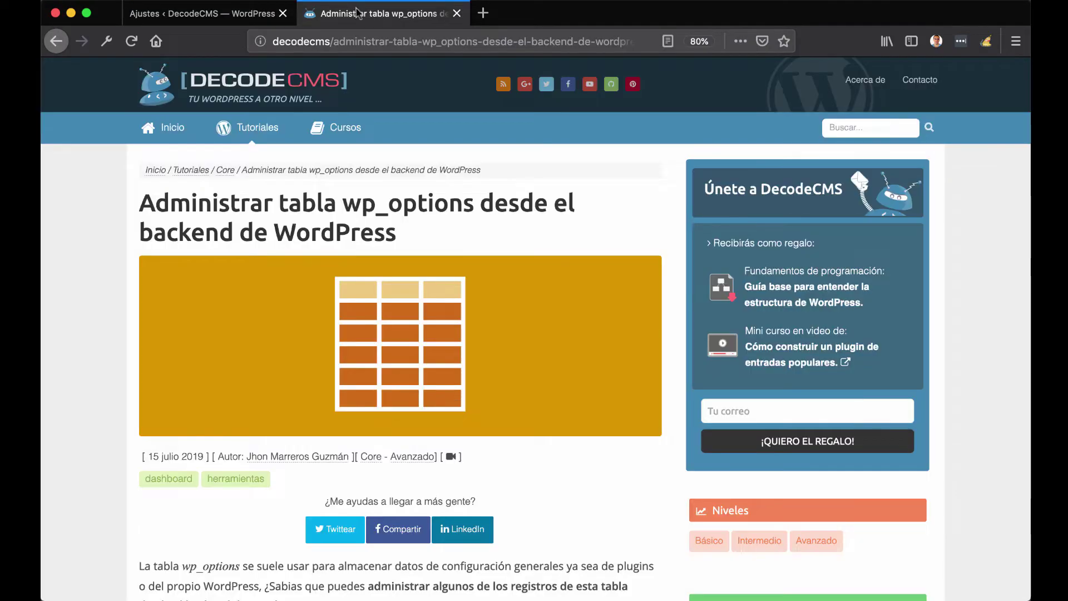
scroll(499, 353, down, 10)
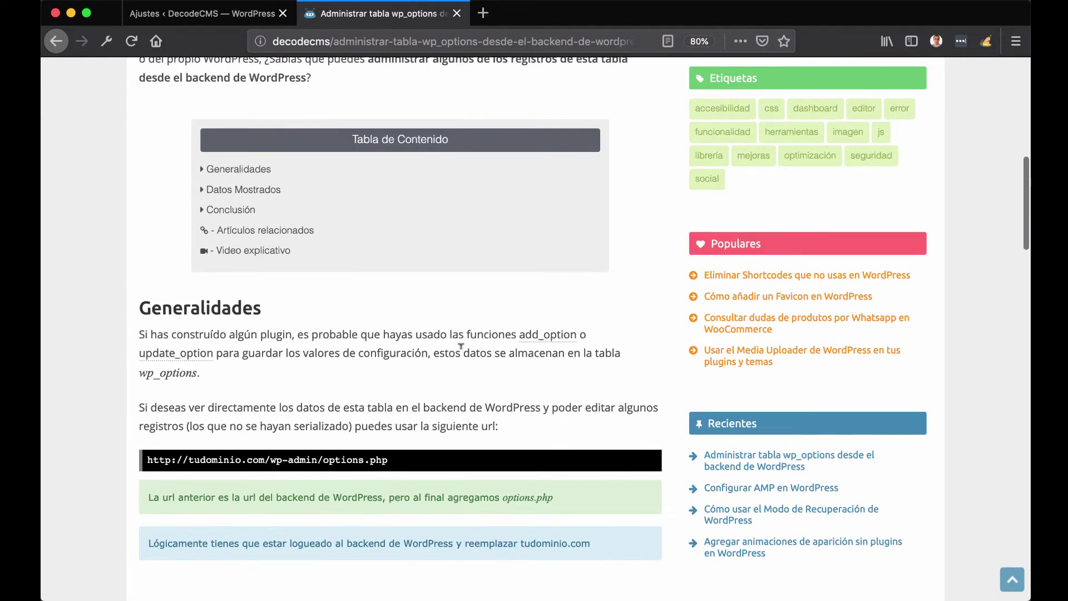
scroll(459, 348, down, 3)
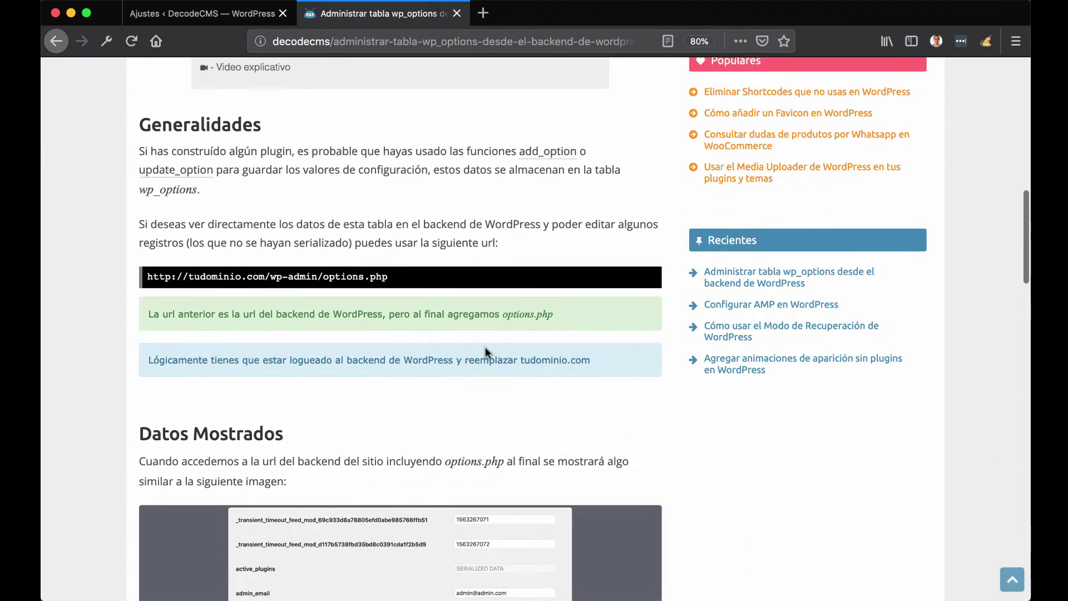
scroll(484, 347, down, 10)
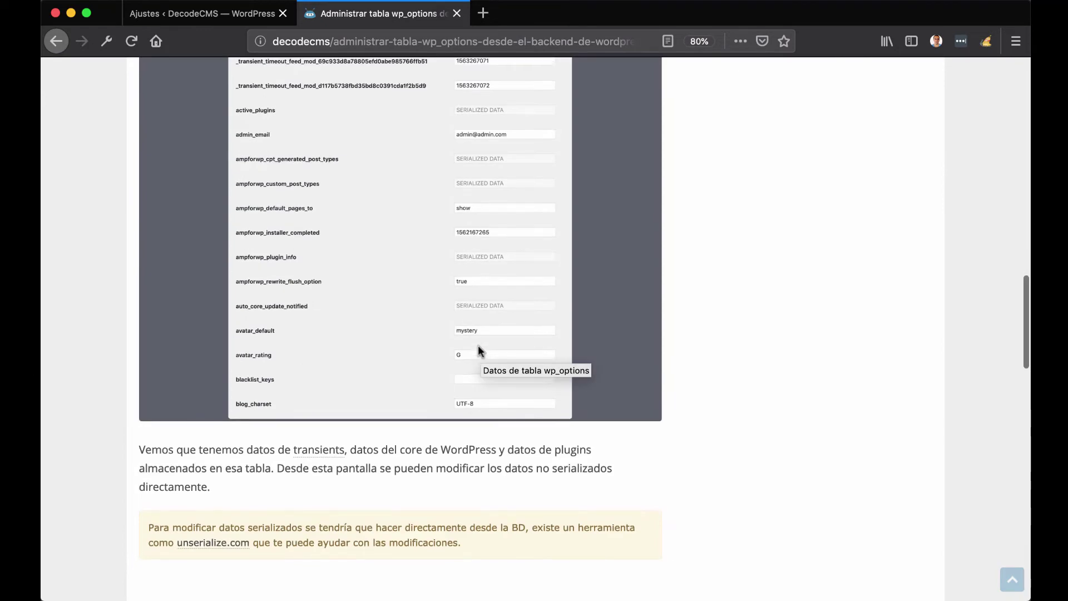
click(200, 544)
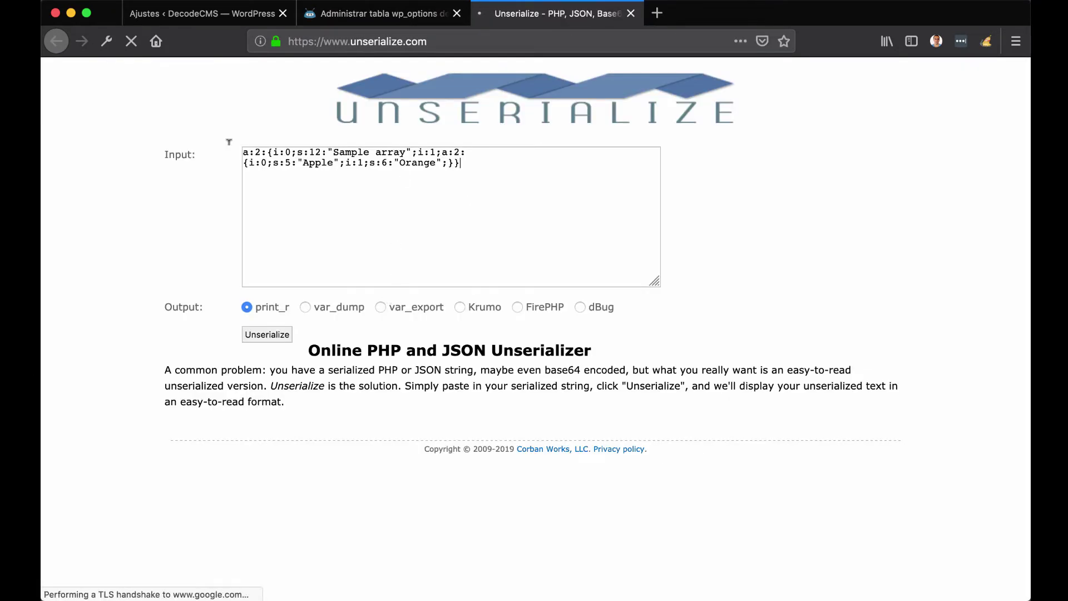
- Paste the copied addthis_shared_settings serialized value ahead of the sample text in the unserializer input and unserialize it with print_r output
key(super+a)
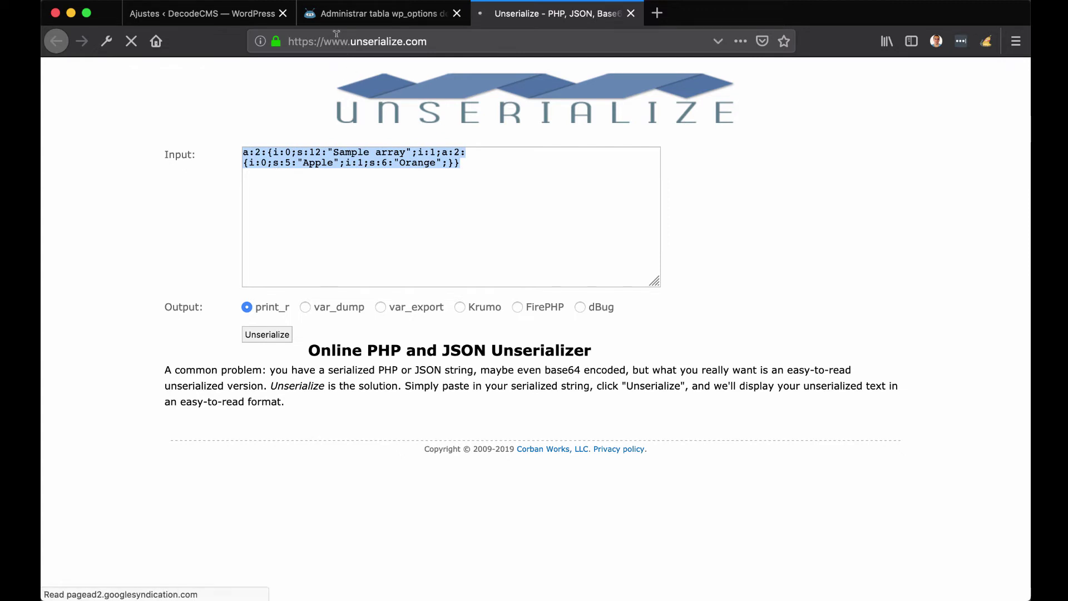
double_click(376, 41)
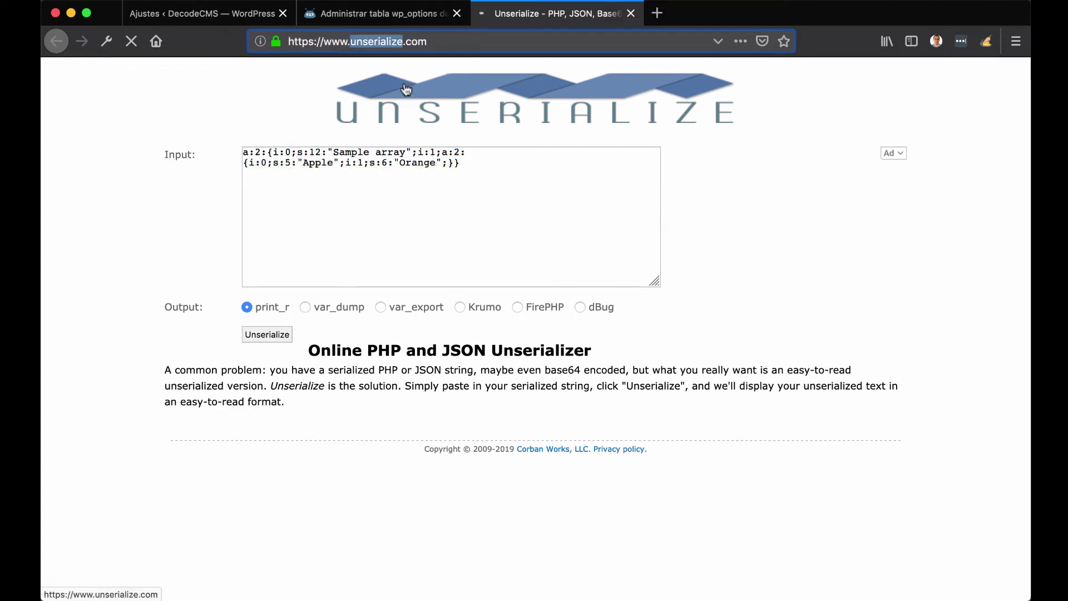
drag(484, 157, 231, 129)
click(320, 151)
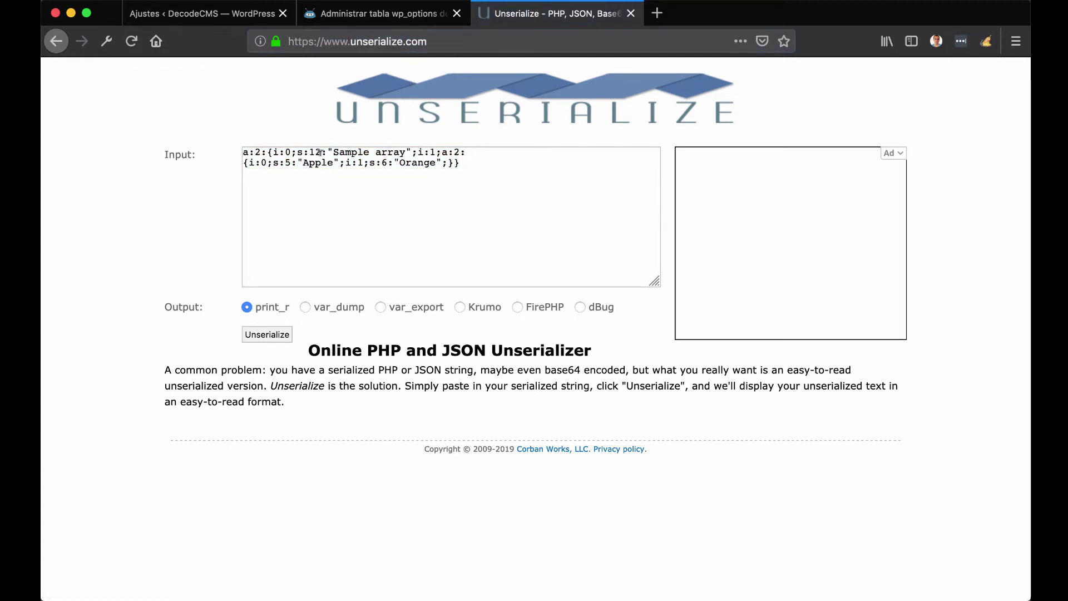
key(super+v)
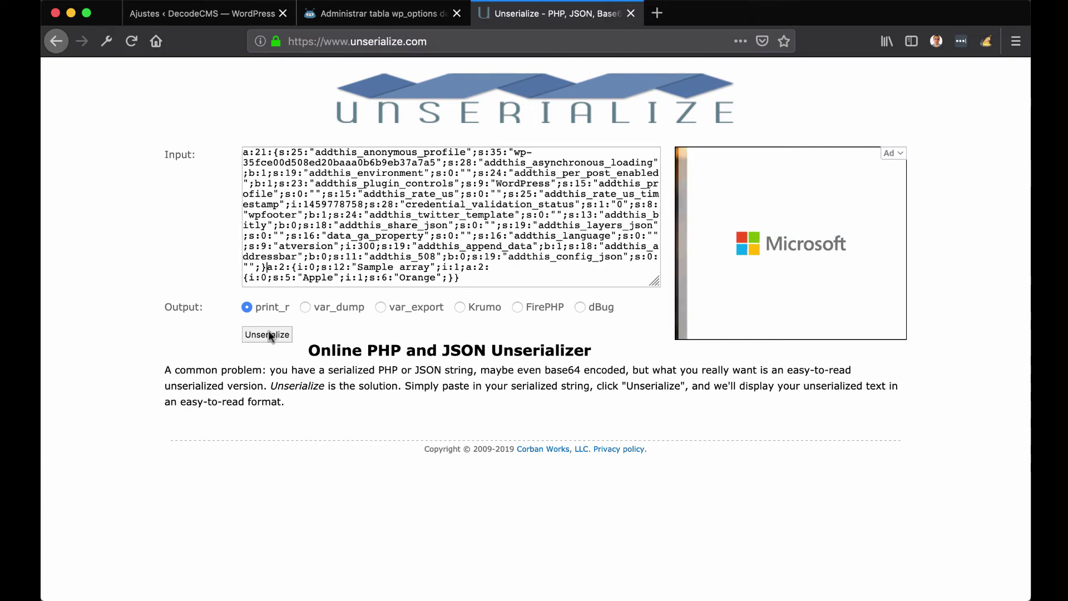
click(268, 334)
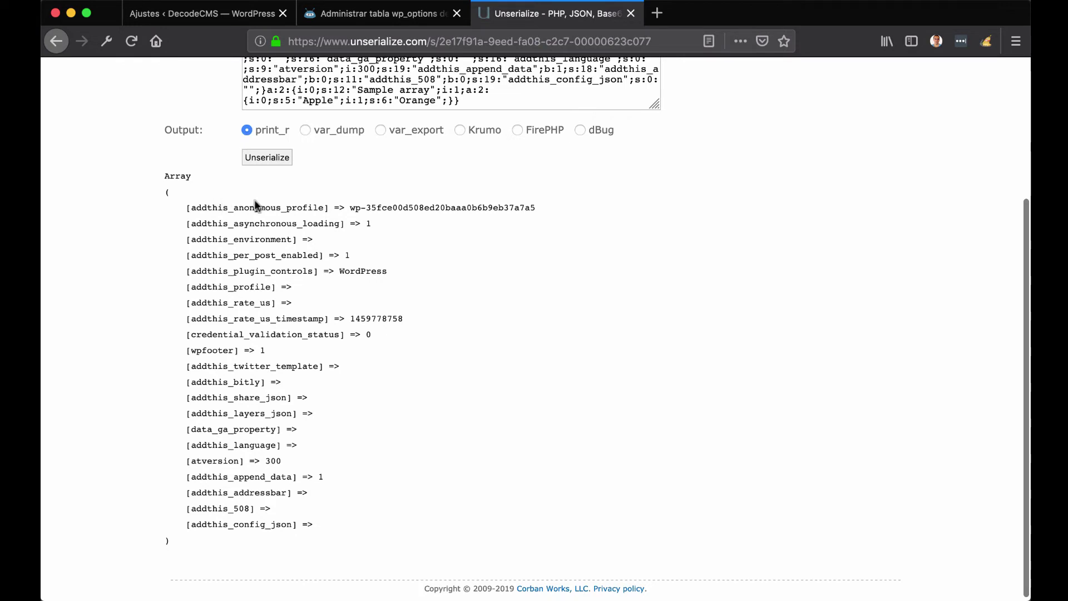
- Examine the unserialized addthis settings array, including the addthis_plugin_controls entry, and compare it with the serialized input
drag(242, 207, 224, 493)
click(368, 492)
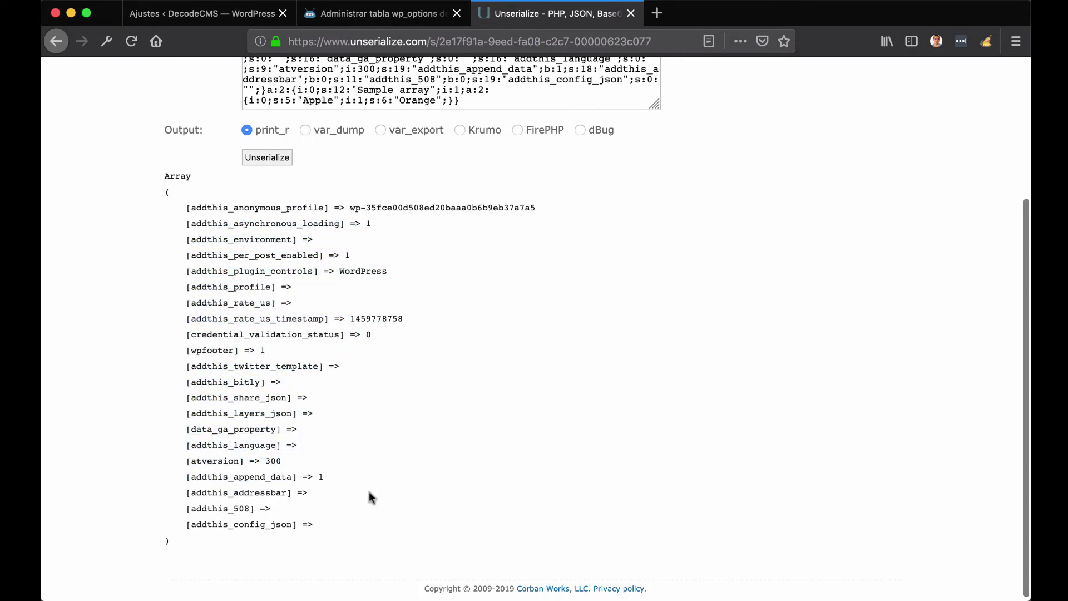
double_click(221, 271)
click(328, 279)
scroll(348, 415, up, 2)
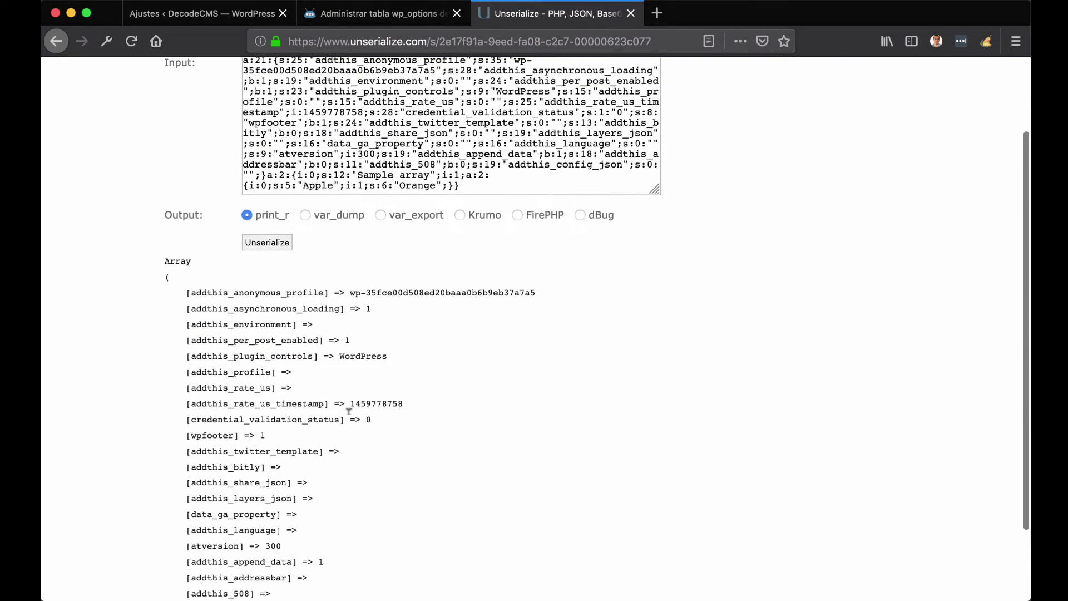
scroll(352, 372, up, 4)
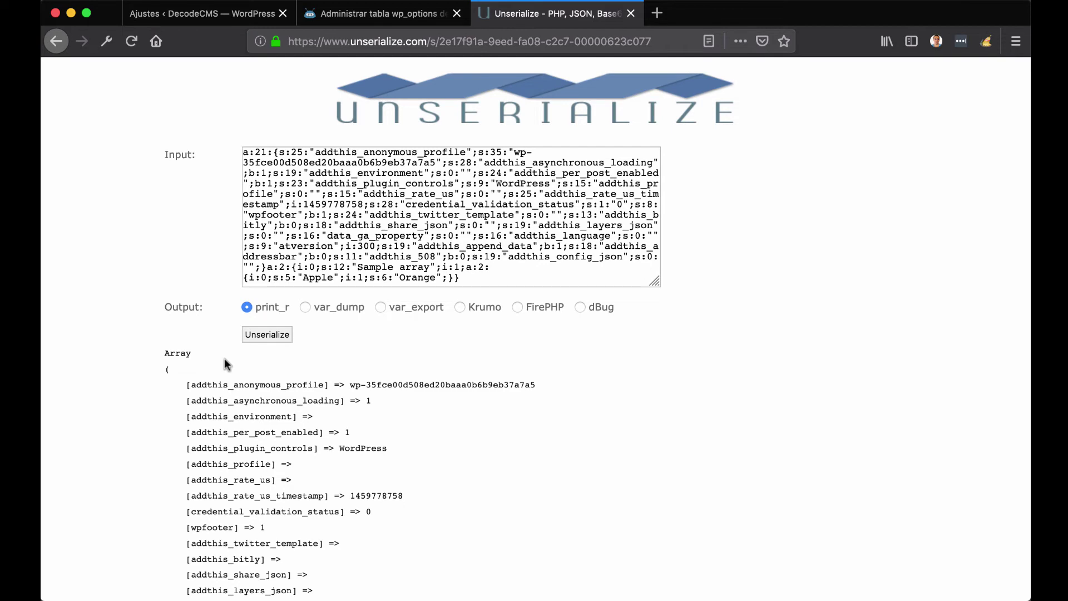
- Return to the WordPress options.php page and examine the _transient and _transient_timeout entries in the settings list
key(ctrl+shift+Tab)
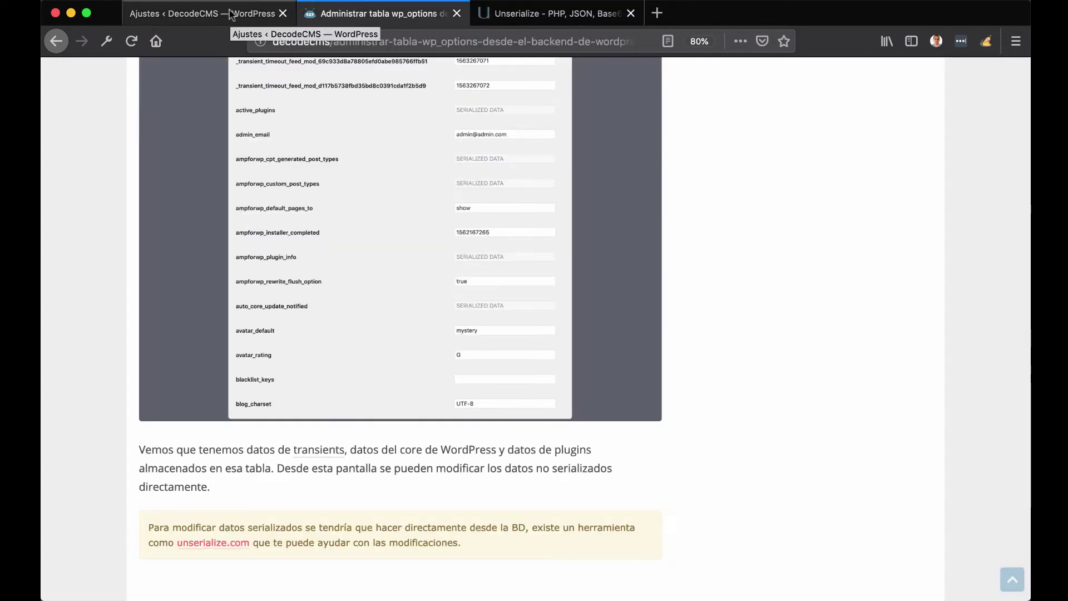
click(275, 8)
scroll(732, 255, up, 15)
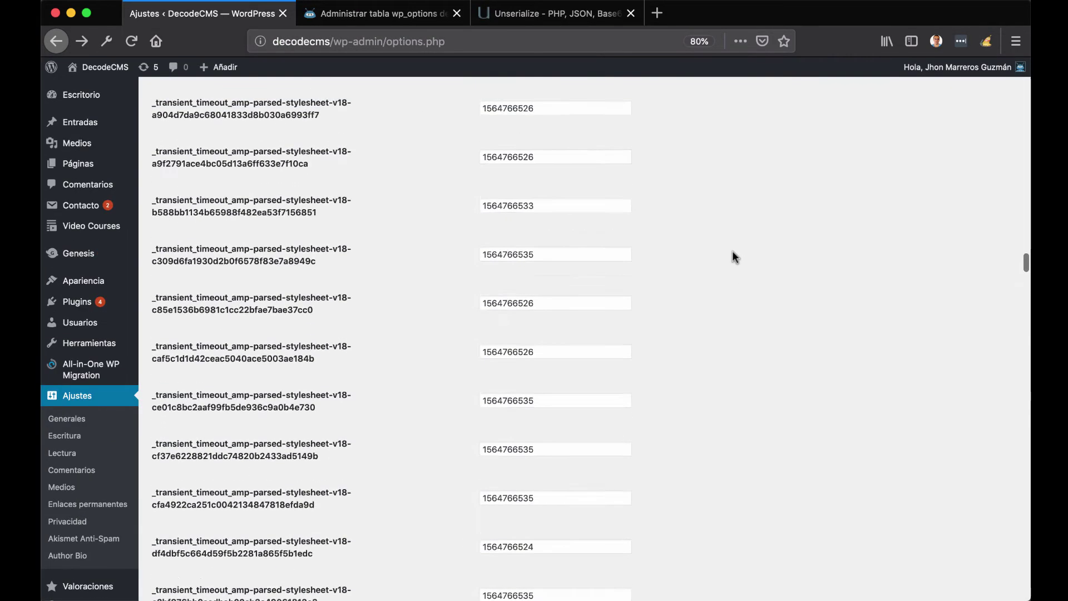
scroll(437, 297, up, 5)
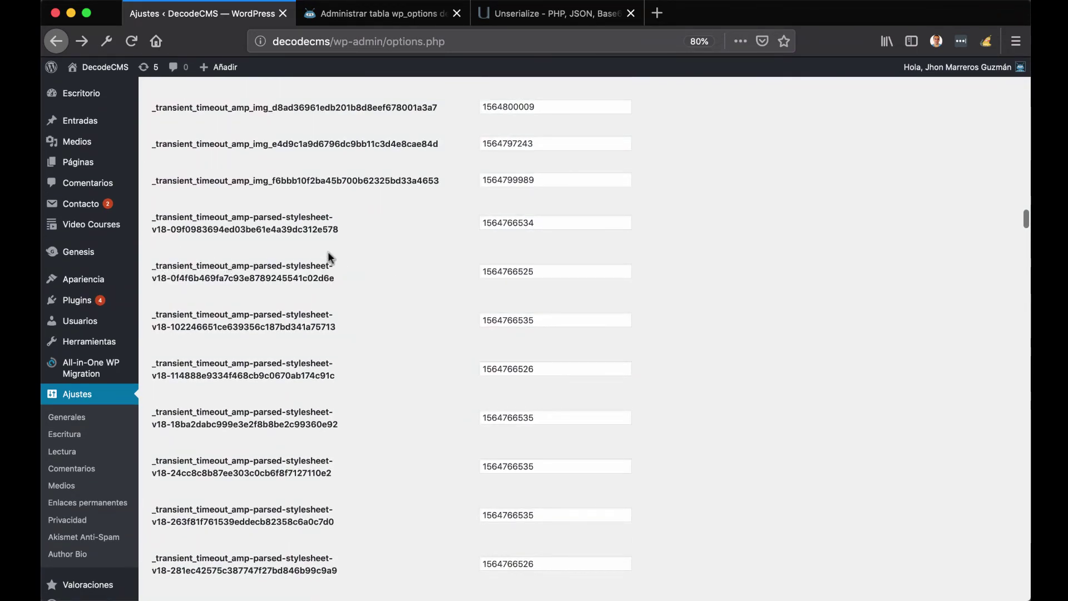
scroll(329, 256, up, 3)
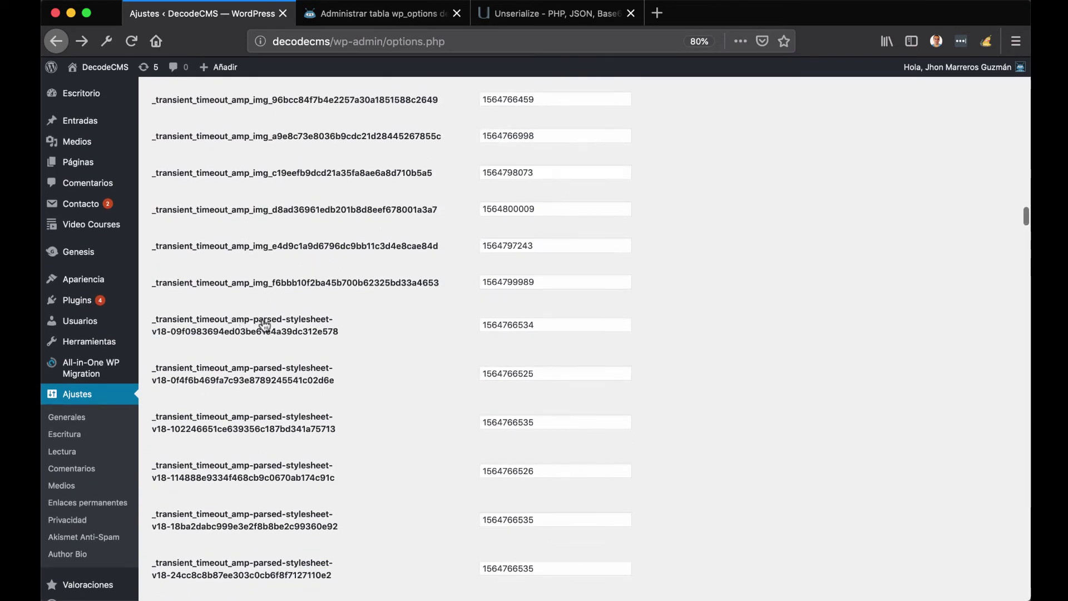
scroll(301, 284, up, 9)
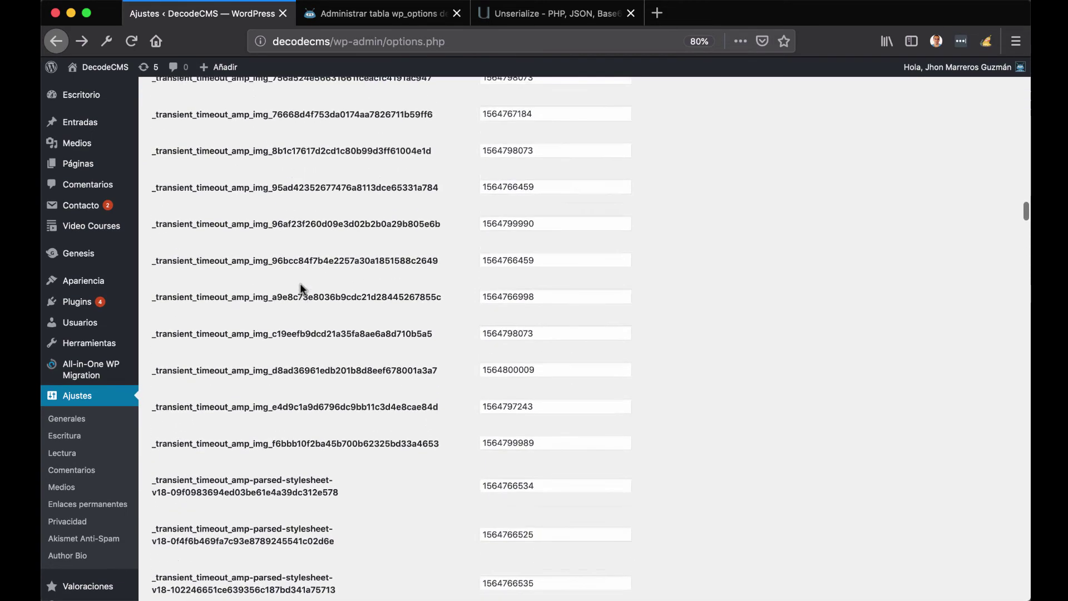
scroll(304, 288, up, 20)
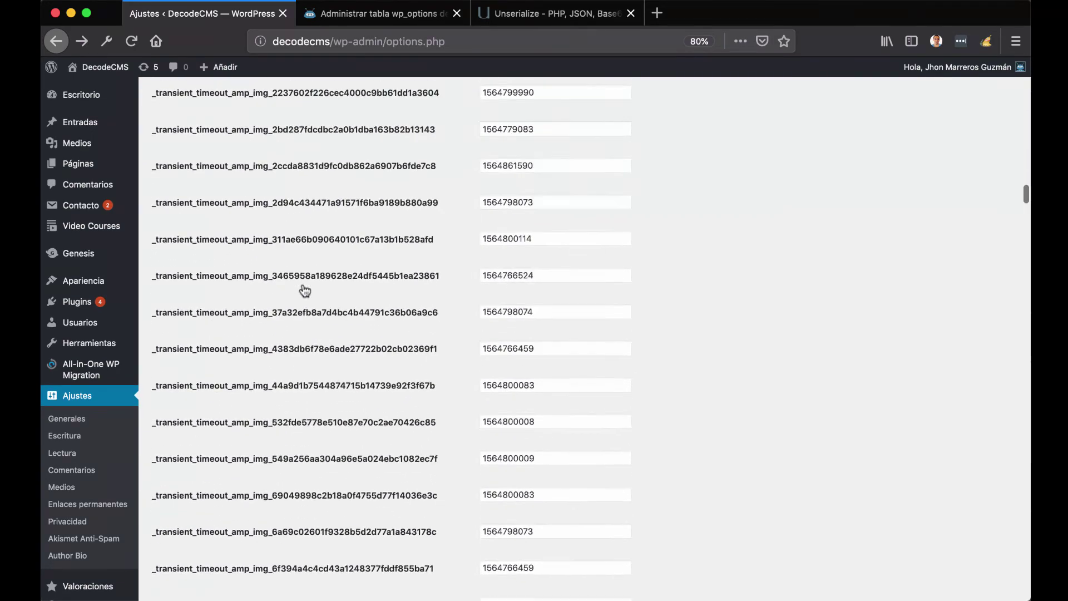
scroll(302, 283, up, 10)
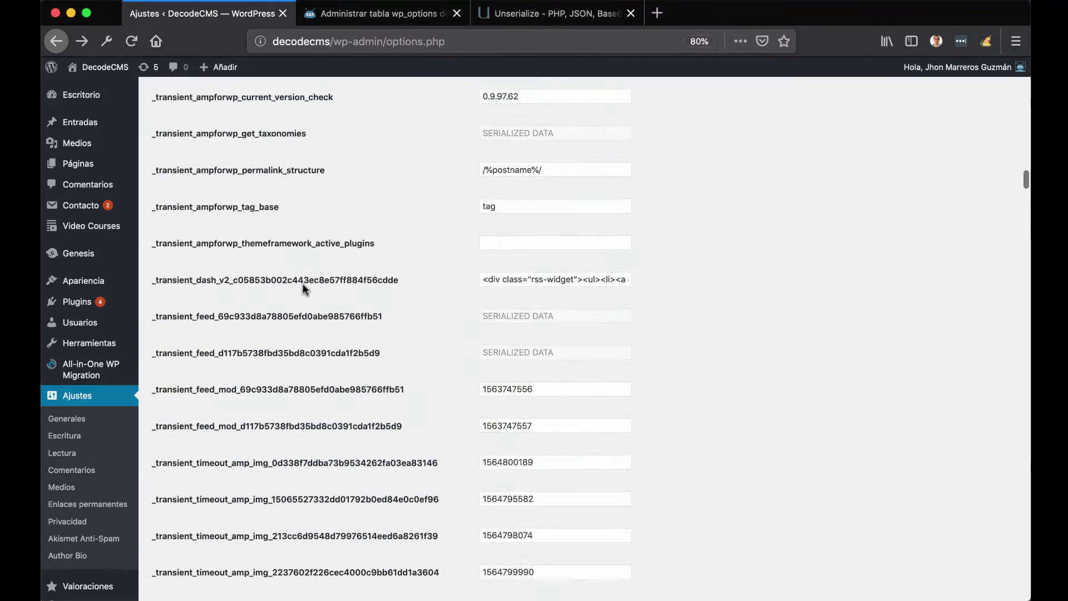
- Open the transients link in the wp_options article, read the Generalidades section on transient records, and return to the article
click(386, 14)
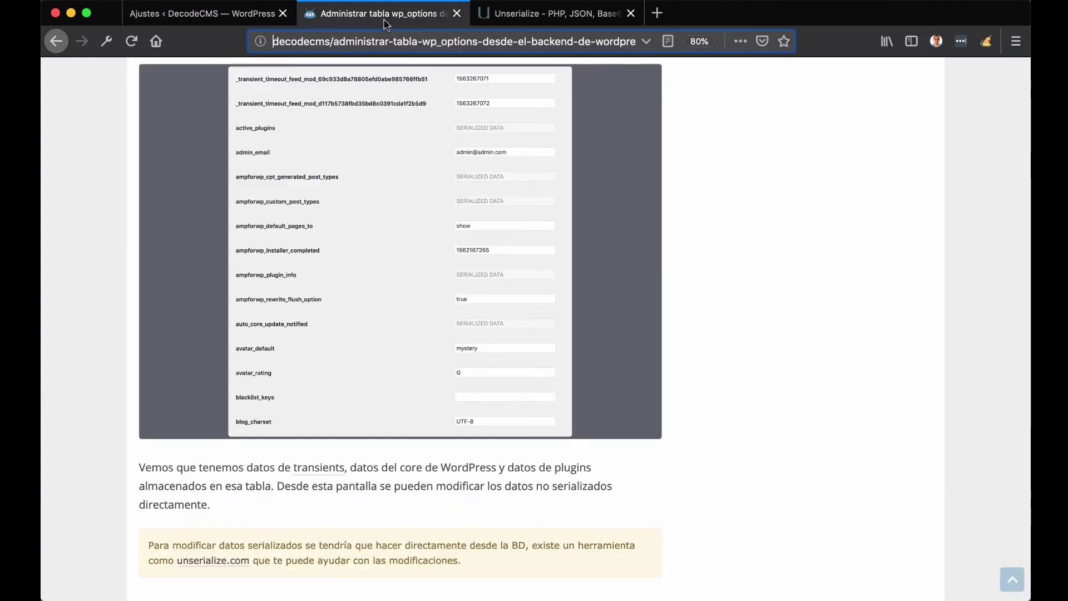
click(319, 469)
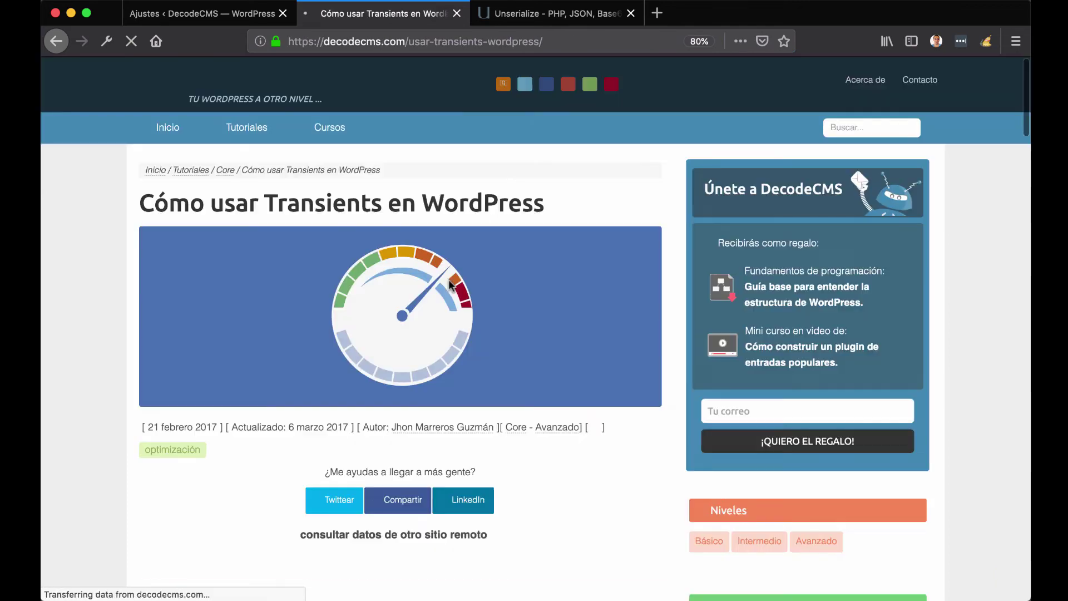
scroll(495, 303, down, 7)
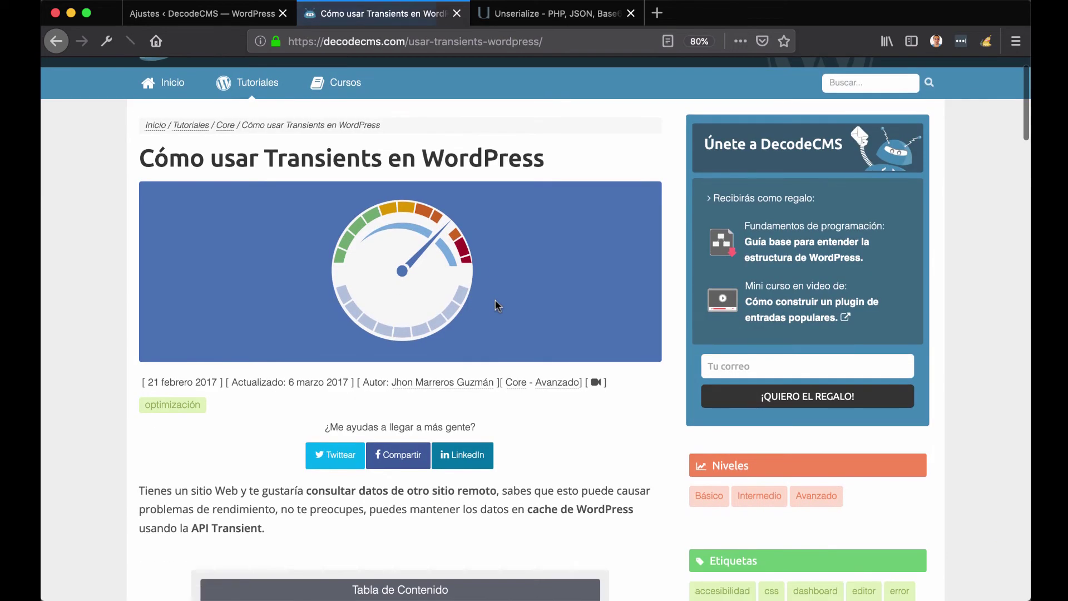
scroll(495, 300, down, 5)
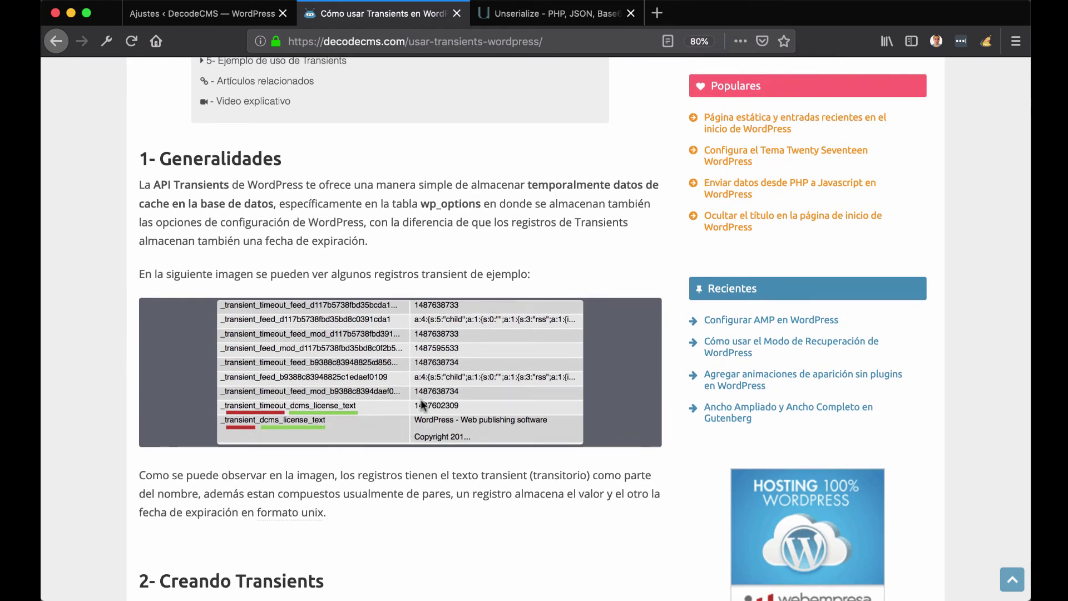
click(72, 43)
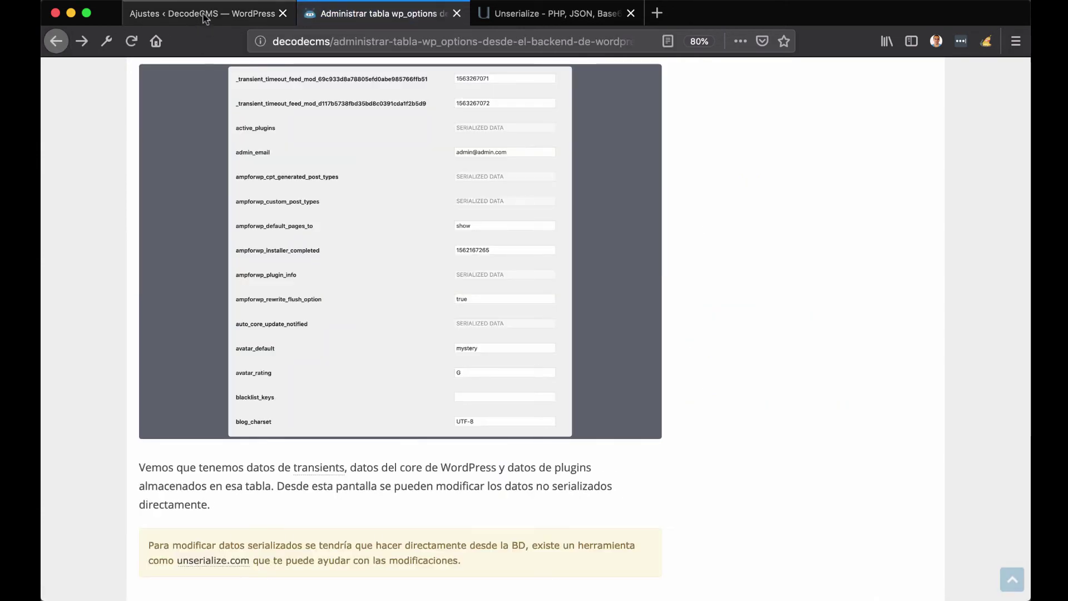
- Go back to options.php and review the full settings list from its start, highlighting the page address decodecms/wp-admin/options.php
click(202, 23)
scroll(757, 287, up, 10)
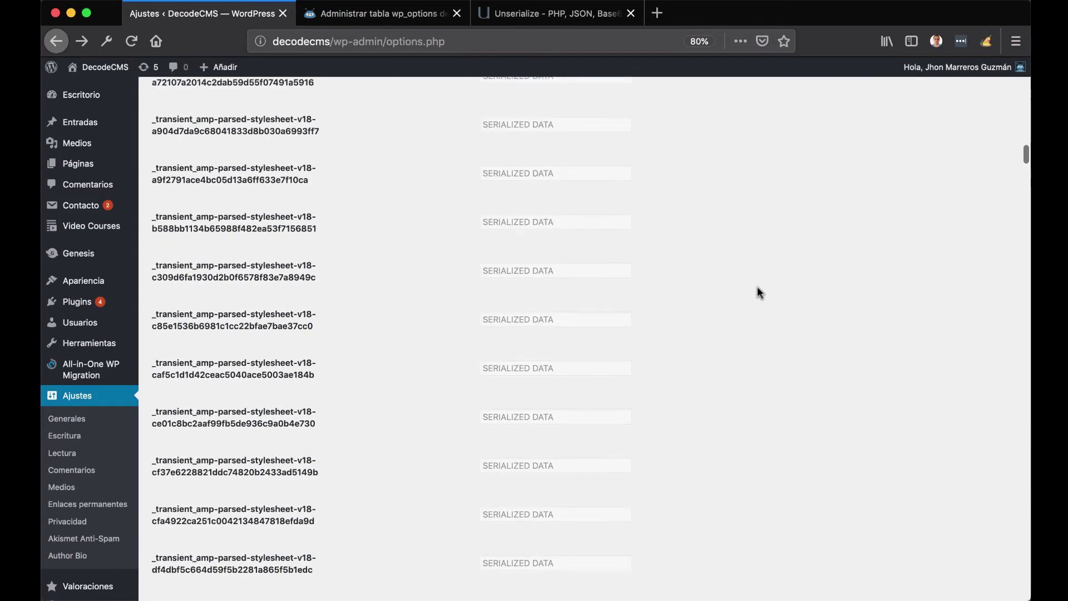
scroll(756, 287, up, 10)
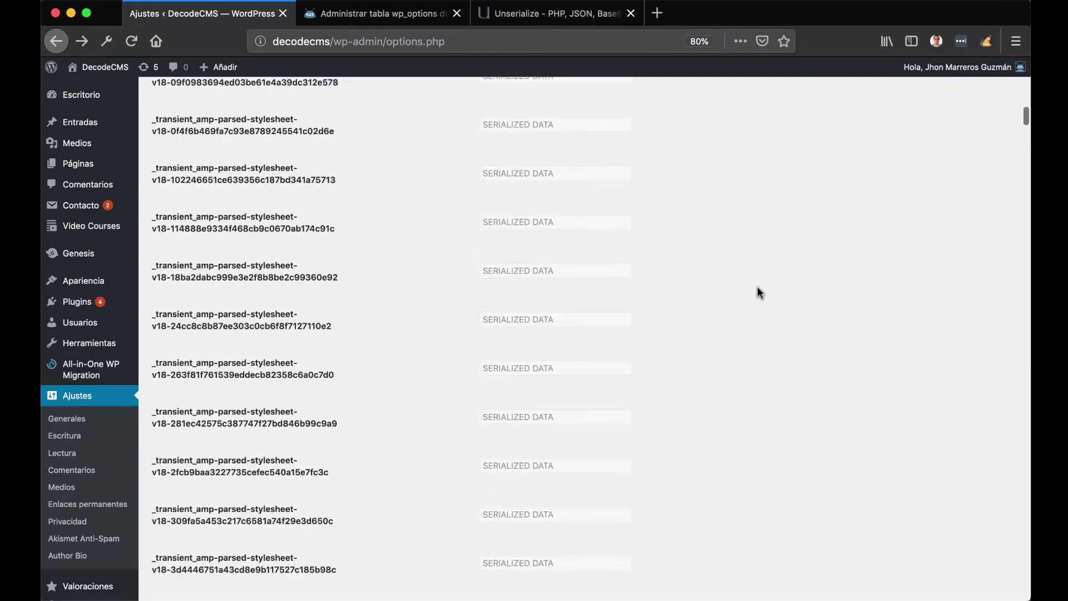
scroll(756, 287, up, 10)
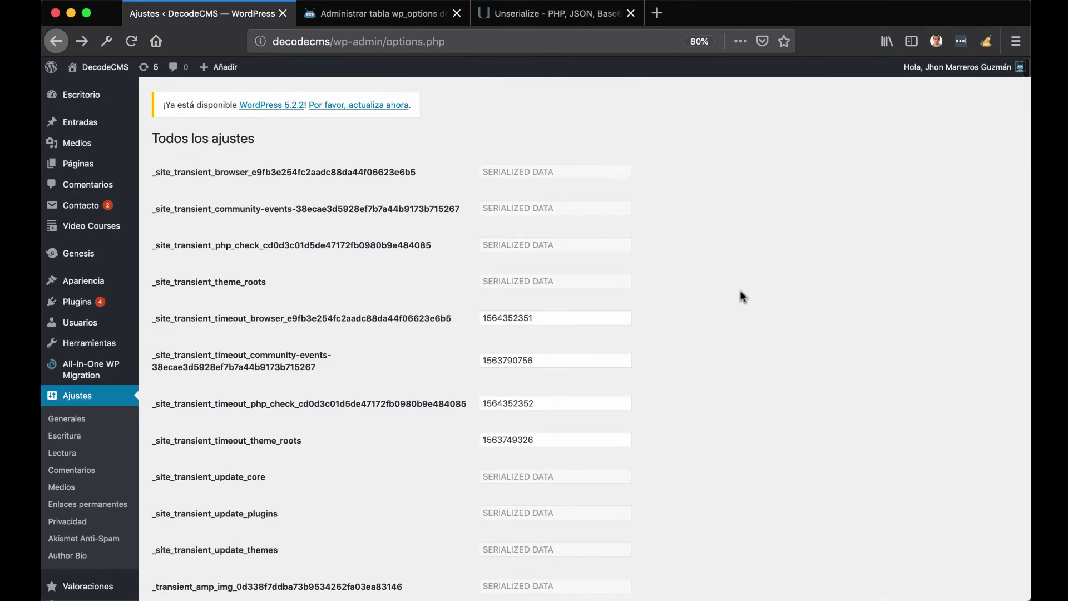
scroll(739, 291, down, 10)
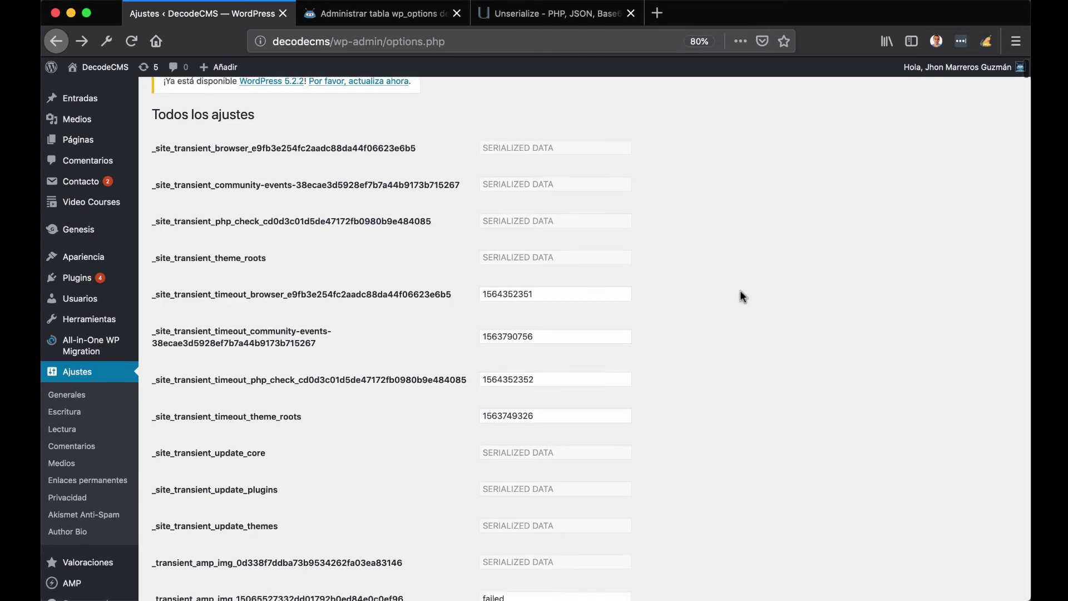
scroll(740, 297, down, 10)
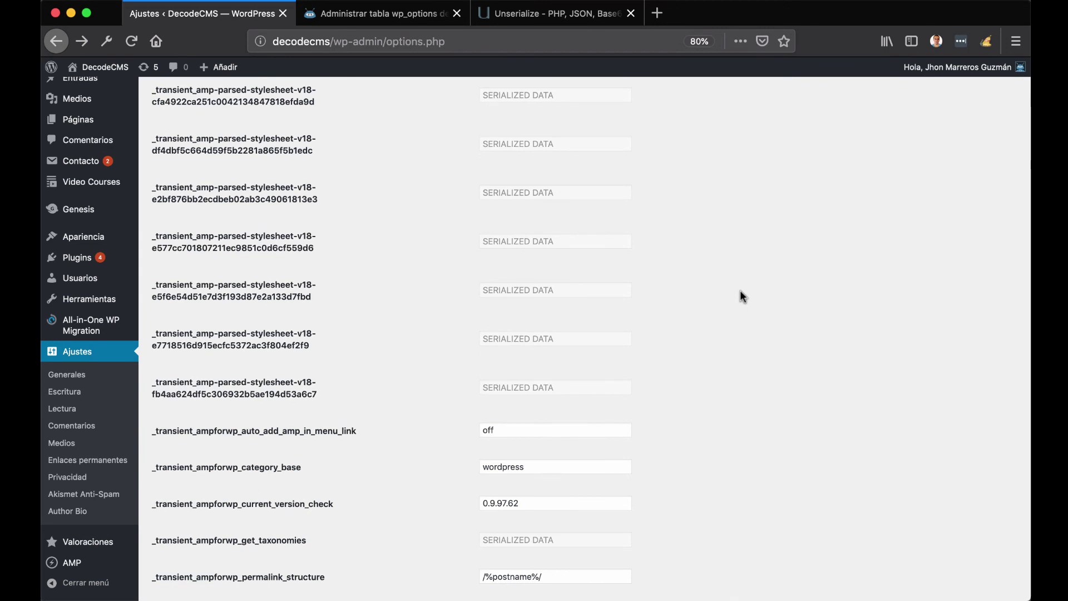
key(super+l)
scroll(815, 355, down, 15)
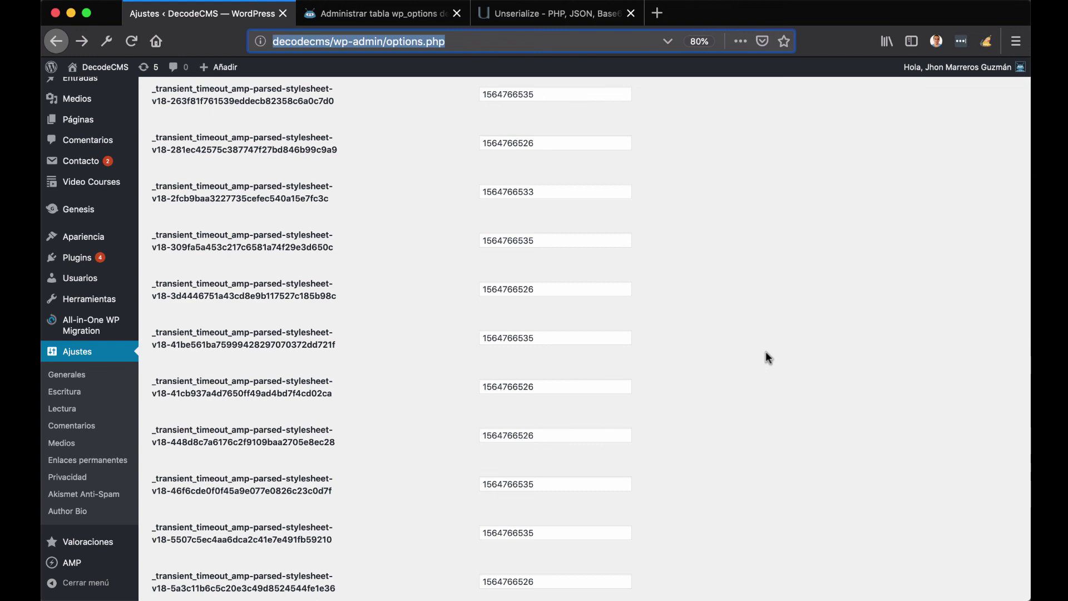
scroll(758, 489, down, 10)
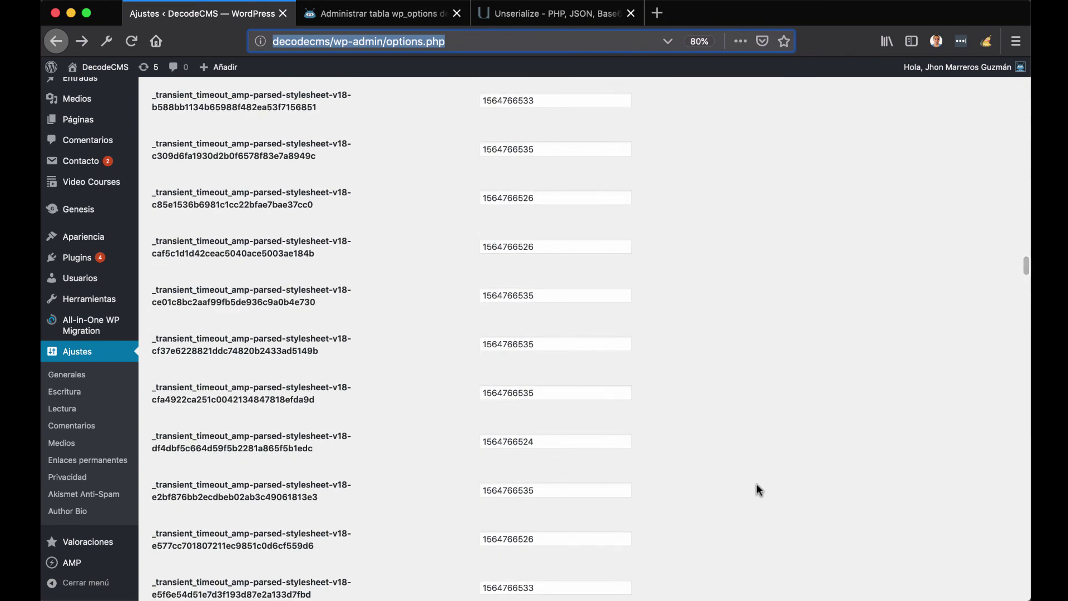